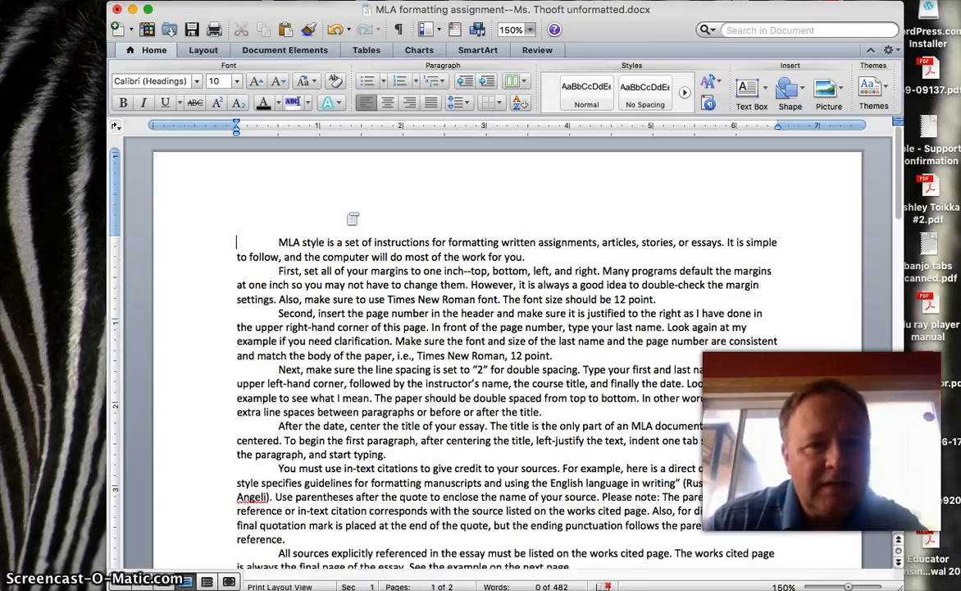
Step: Check the page margin presets, keeping the one-inch margins
{"action": "left_click", "coordinate": [205, 53]}
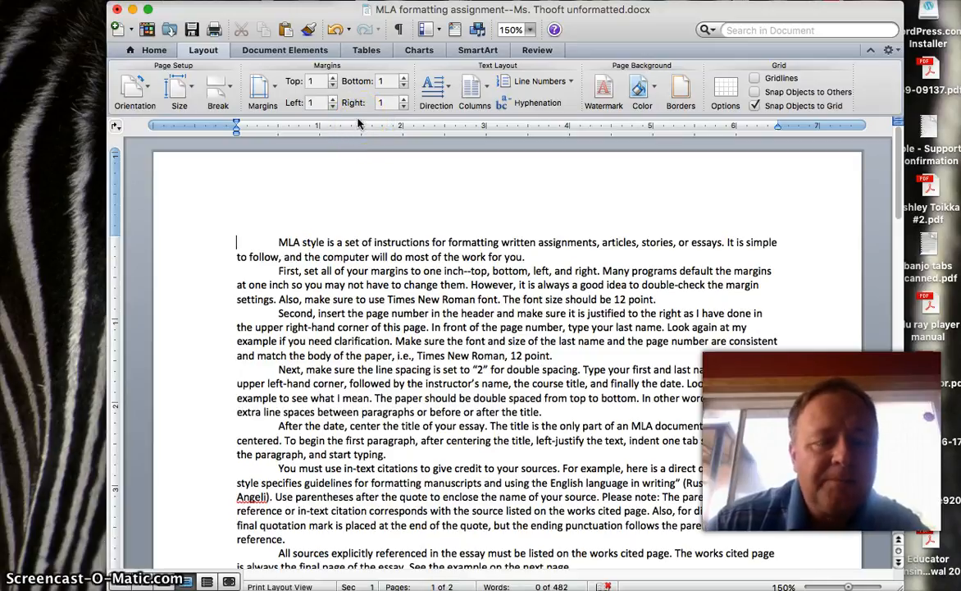
{"action": "left_click", "coordinate": [275, 87]}
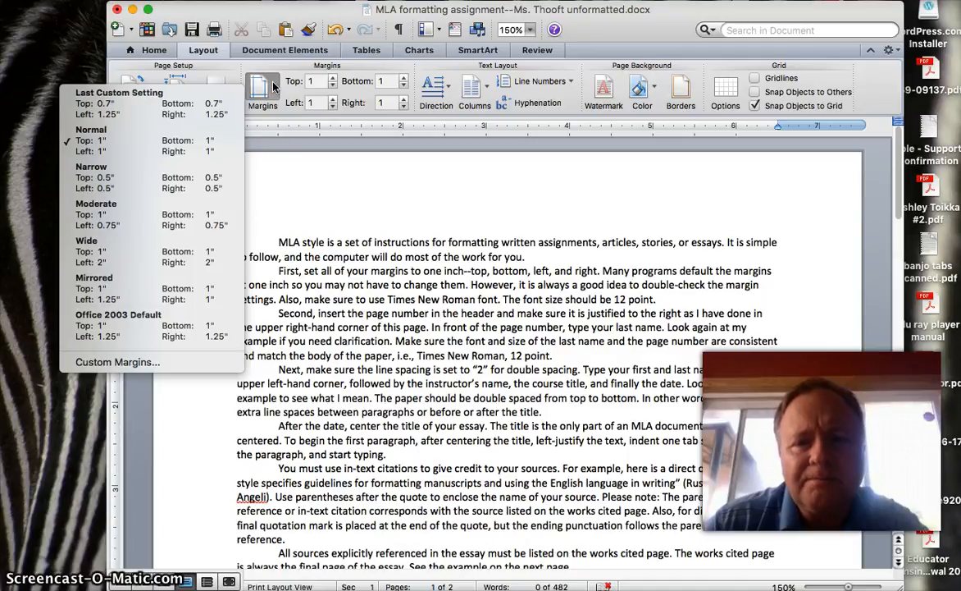
{"action": "left_click", "coordinate": [332, 167]}
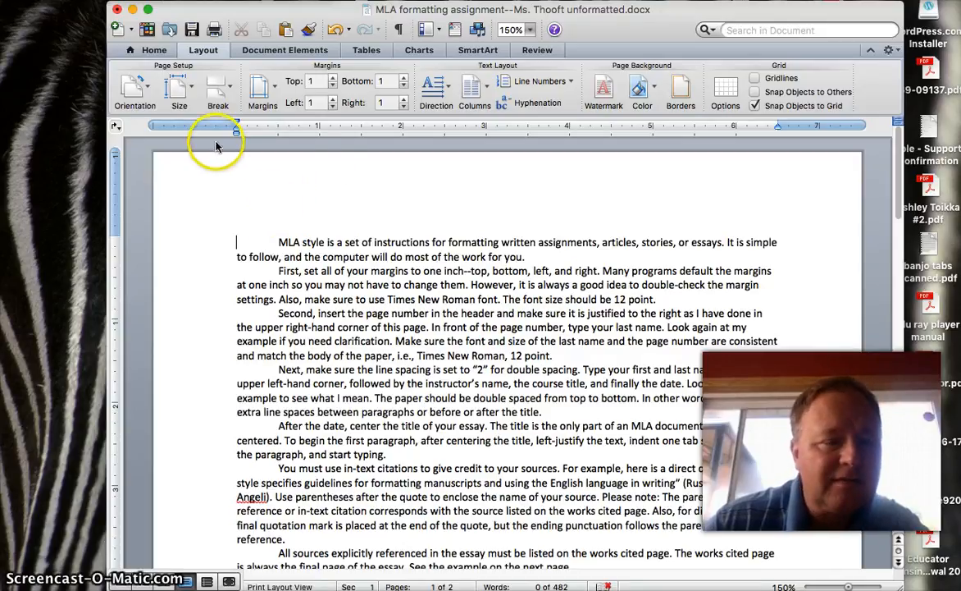
{"action": "left_click", "coordinate": [151, 52]}
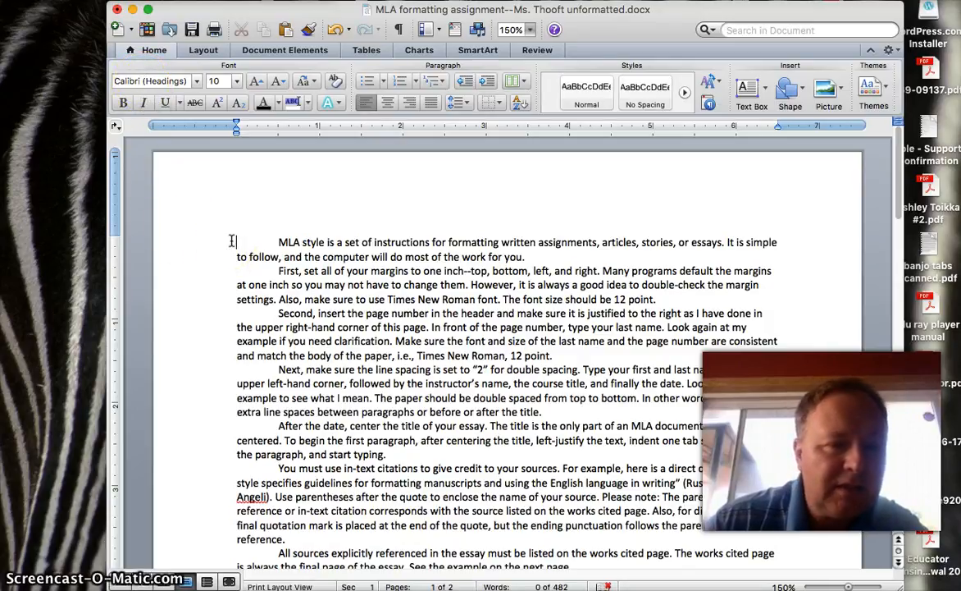
Step: Select the essay text and set it to Times New Roman at 12 pt
{"action": "left_click_drag", "start_coordinate": [232, 241], "coordinate": [373, 471]}
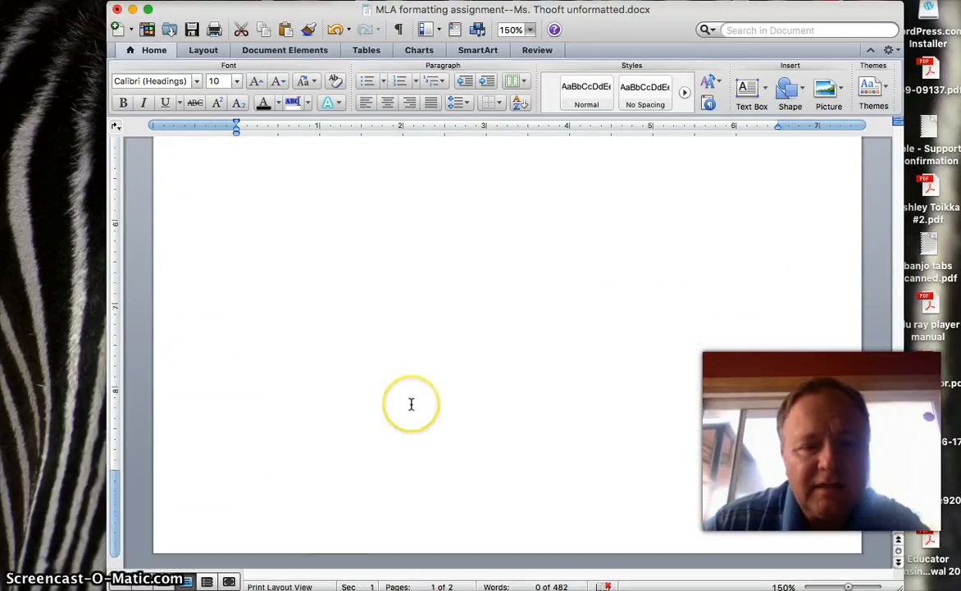
{"action": "scroll", "coordinate": [411, 403], "scroll_direction": "up", "scroll_amount": 10}
{"action": "scroll", "coordinate": [411, 404], "scroll_direction": "up", "scroll_amount": 5}
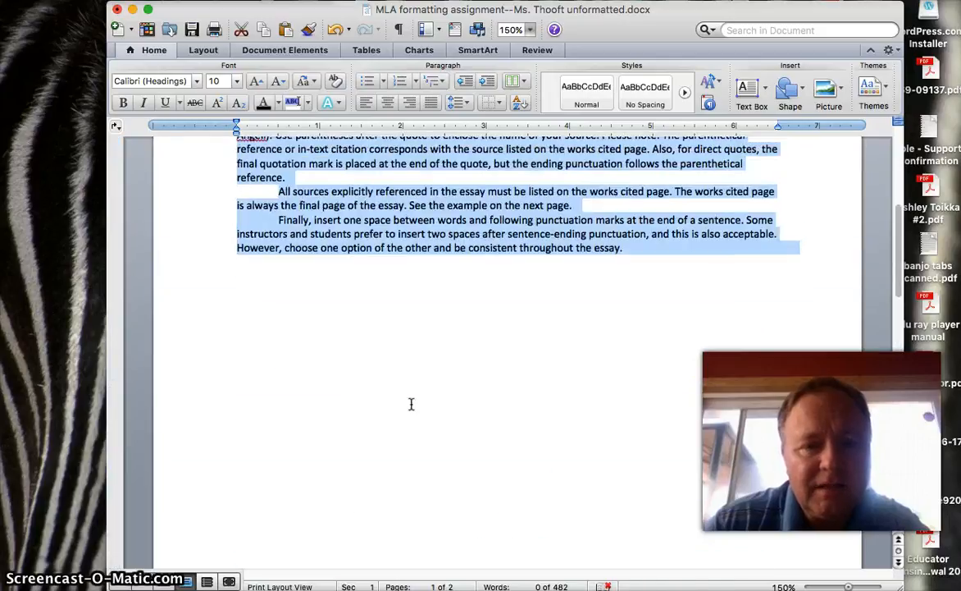
{"action": "left_click", "coordinate": [197, 82]}
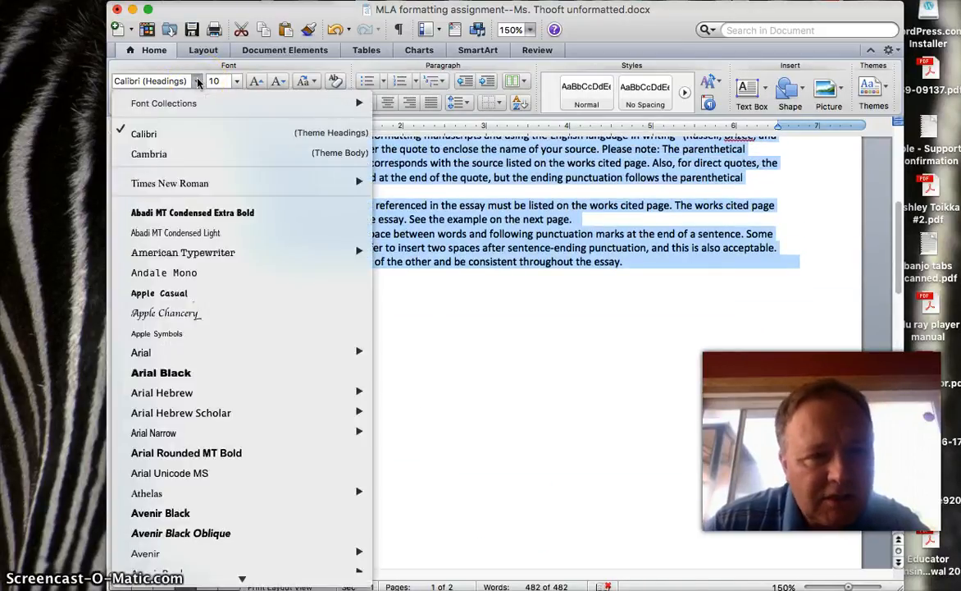
{"action": "mouse_move", "coordinate": [172, 183]}
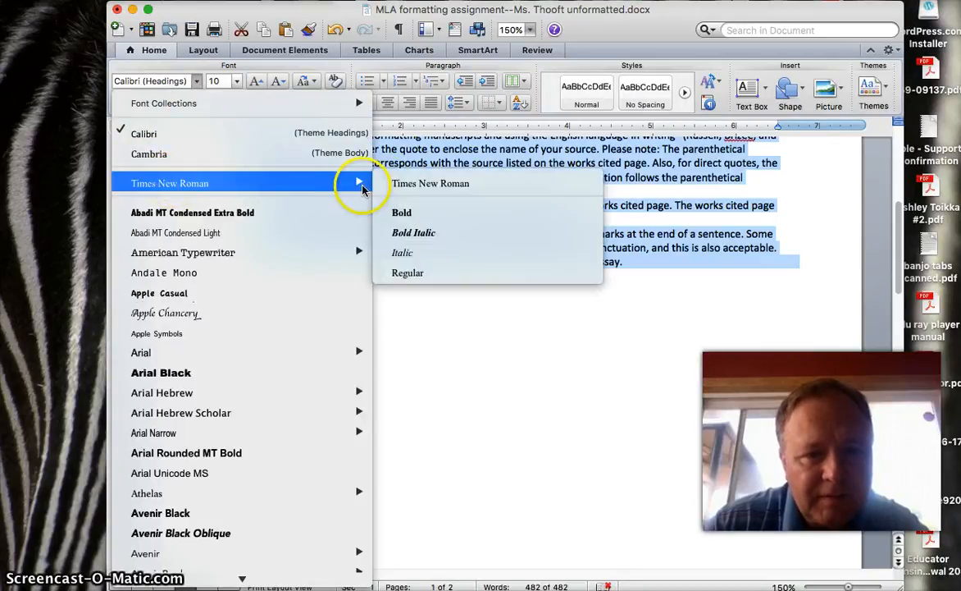
{"action": "left_click", "coordinate": [398, 184]}
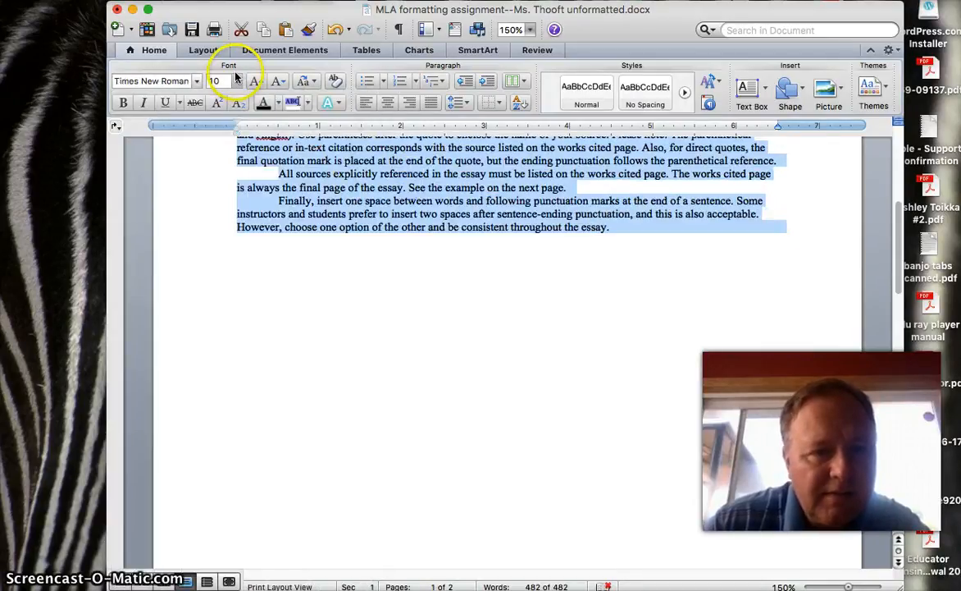
{"action": "left_click", "coordinate": [236, 80]}
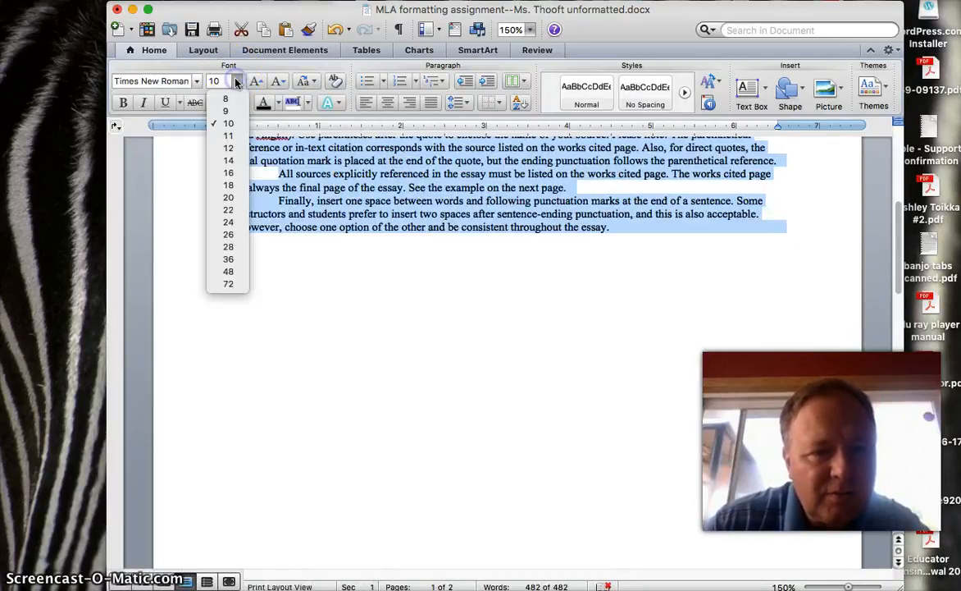
{"action": "left_click", "coordinate": [230, 149]}
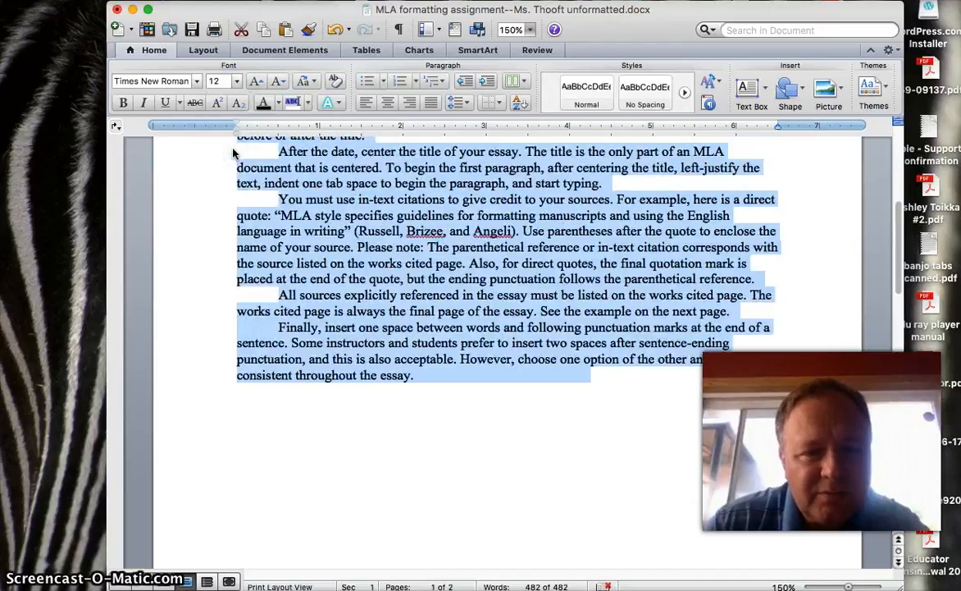
{"action": "scroll", "coordinate": [236, 225], "scroll_direction": "up", "scroll_amount": 10}
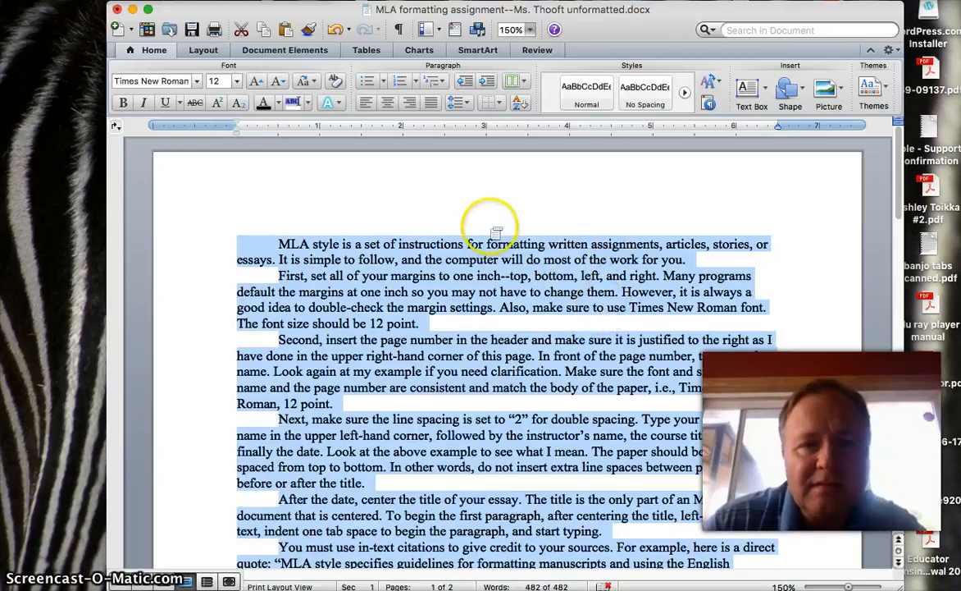
Step: Apply 2.0 line spacing to the selected essay text, then deselect it
{"action": "left_click", "coordinate": [461, 105]}
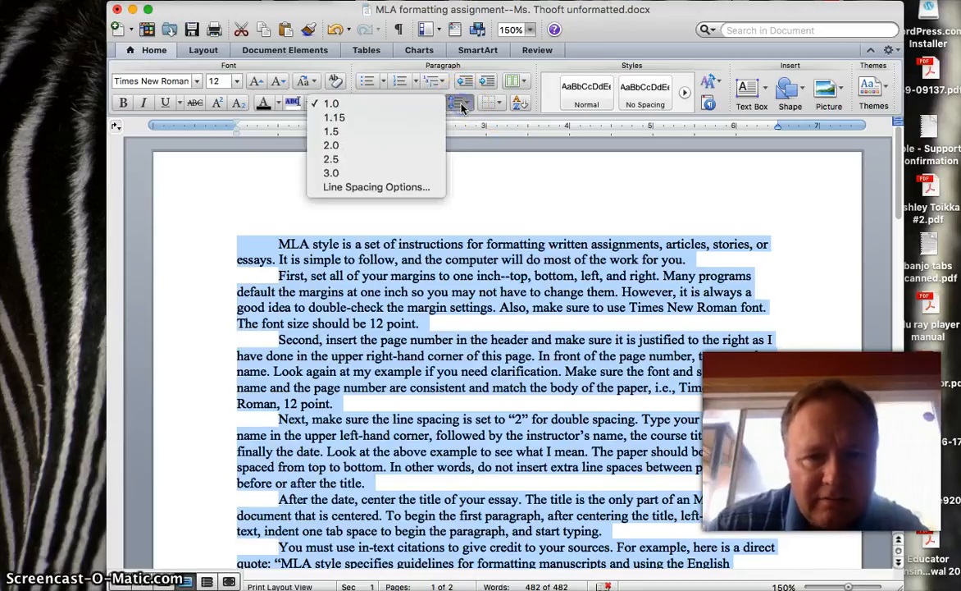
{"action": "left_click", "coordinate": [393, 145]}
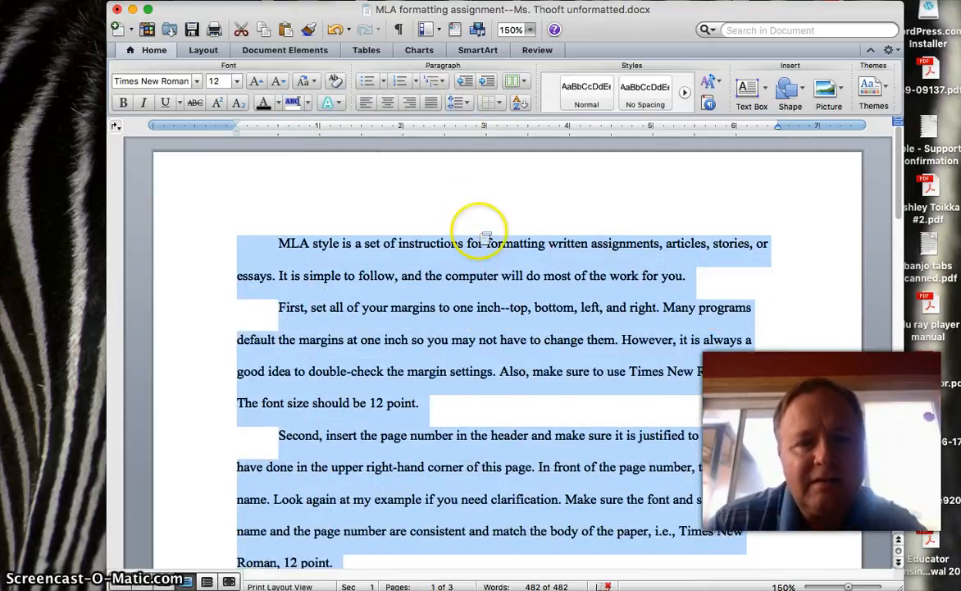
{"action": "left_click", "coordinate": [761, 304]}
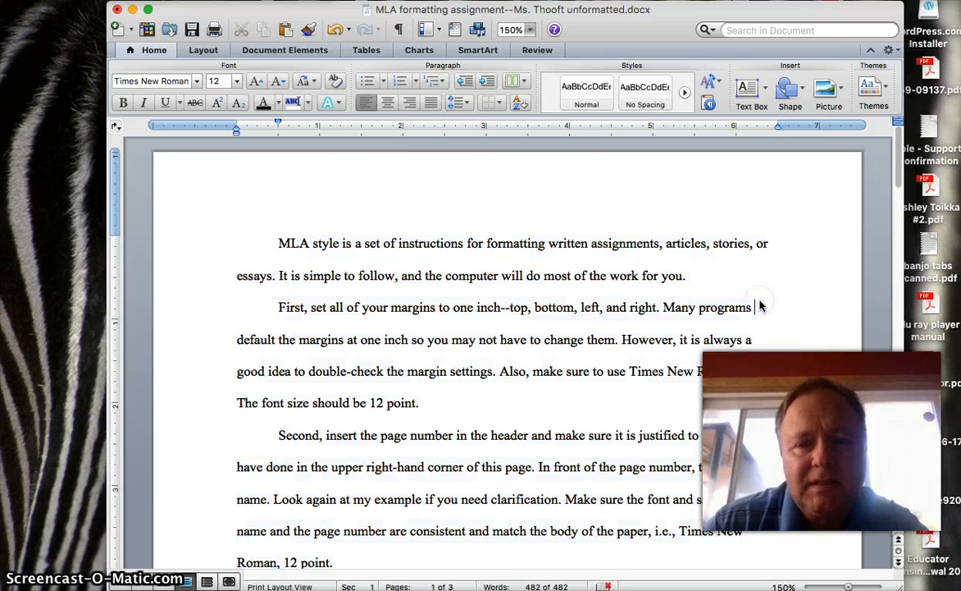
Step: Scroll through the three-page essay to the Works Cited page and back to the top
{"action": "scroll", "coordinate": [758, 295], "scroll_direction": "down", "scroll_amount": 10}
{"action": "scroll", "coordinate": [760, 292], "scroll_direction": "down", "scroll_amount": 15}
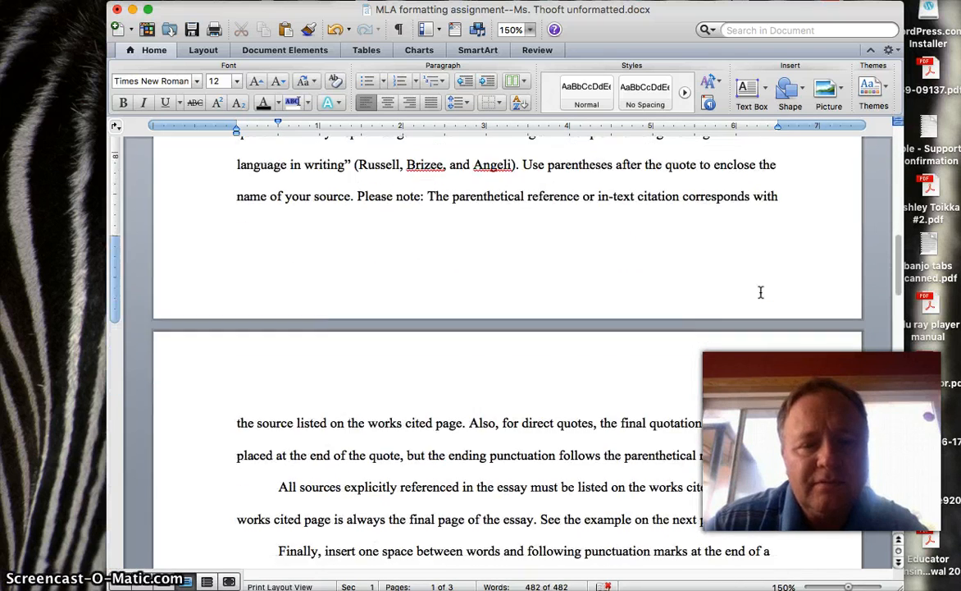
{"action": "scroll", "coordinate": [760, 292], "scroll_direction": "down", "scroll_amount": 10}
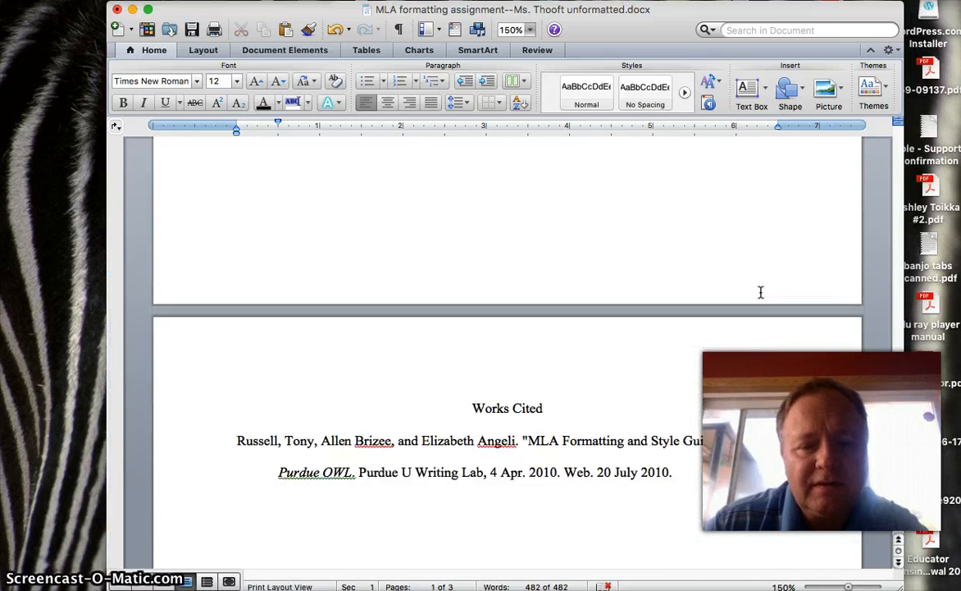
{"action": "scroll", "coordinate": [761, 292], "scroll_direction": "down", "scroll_amount": 2}
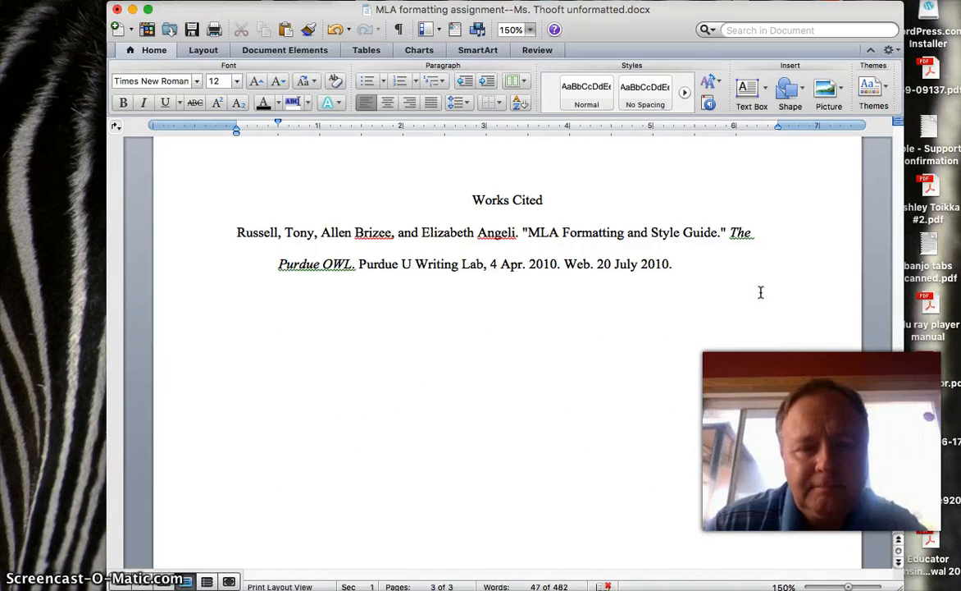
{"action": "scroll", "coordinate": [761, 292], "scroll_direction": "up", "scroll_amount": 8}
{"action": "scroll", "coordinate": [761, 292], "scroll_direction": "up", "scroll_amount": 20}
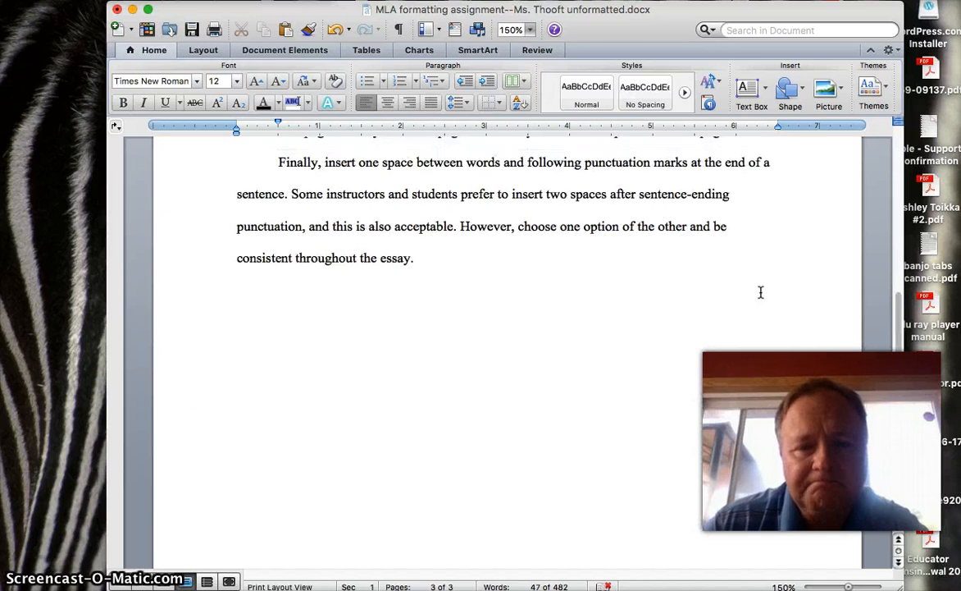
{"action": "scroll", "coordinate": [761, 292], "scroll_direction": "up", "scroll_amount": 3}
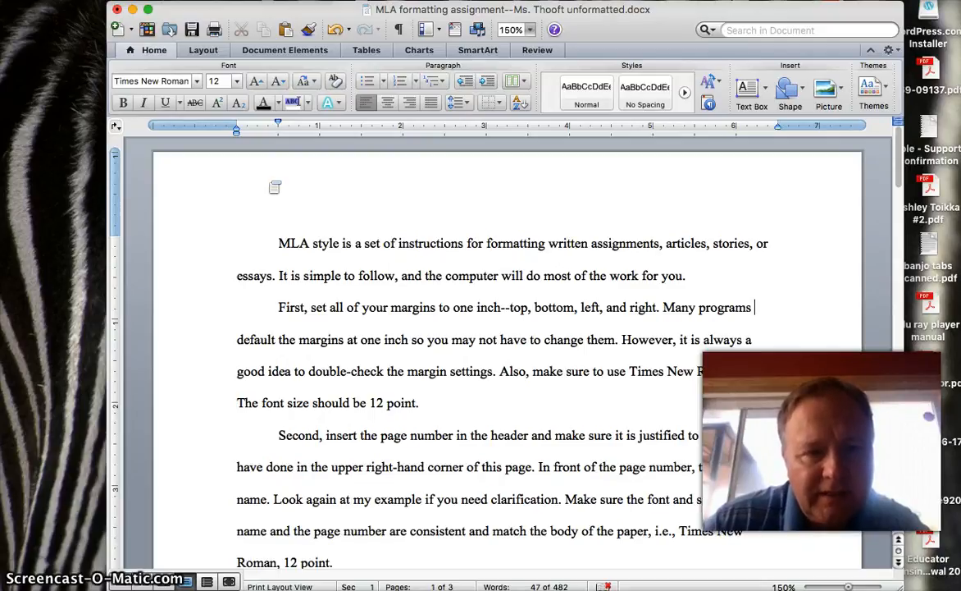
Step: Open the first page's header for editing and bring up the Document Elements tools
{"action": "double_click", "coordinate": [385, 177]}
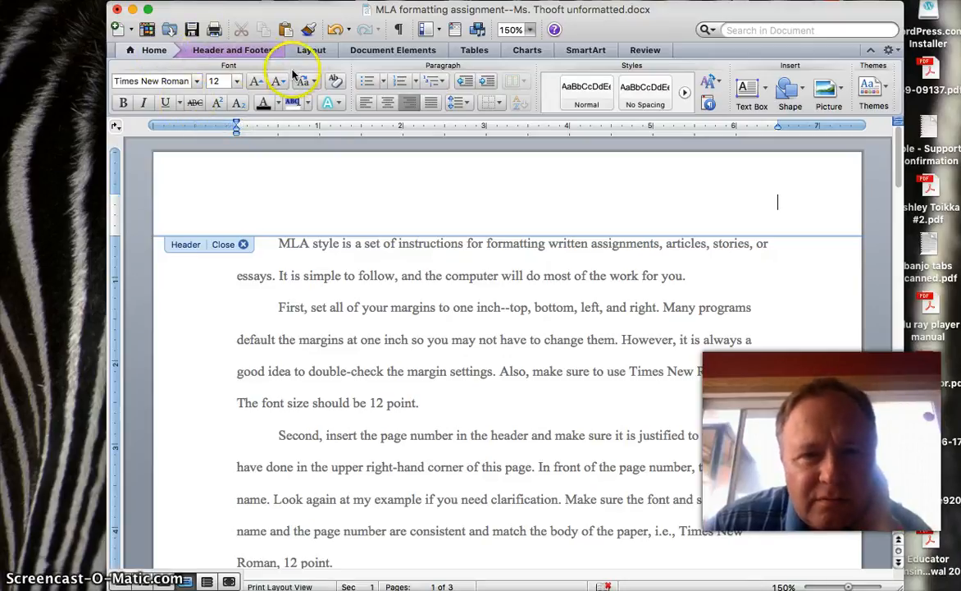
{"action": "left_click", "coordinate": [310, 51]}
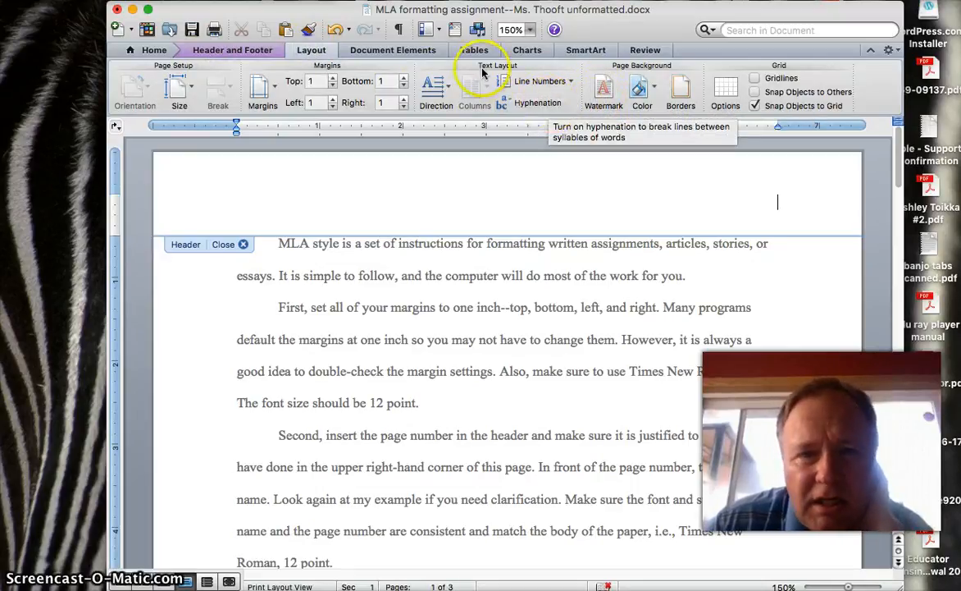
{"action": "left_click", "coordinate": [373, 52]}
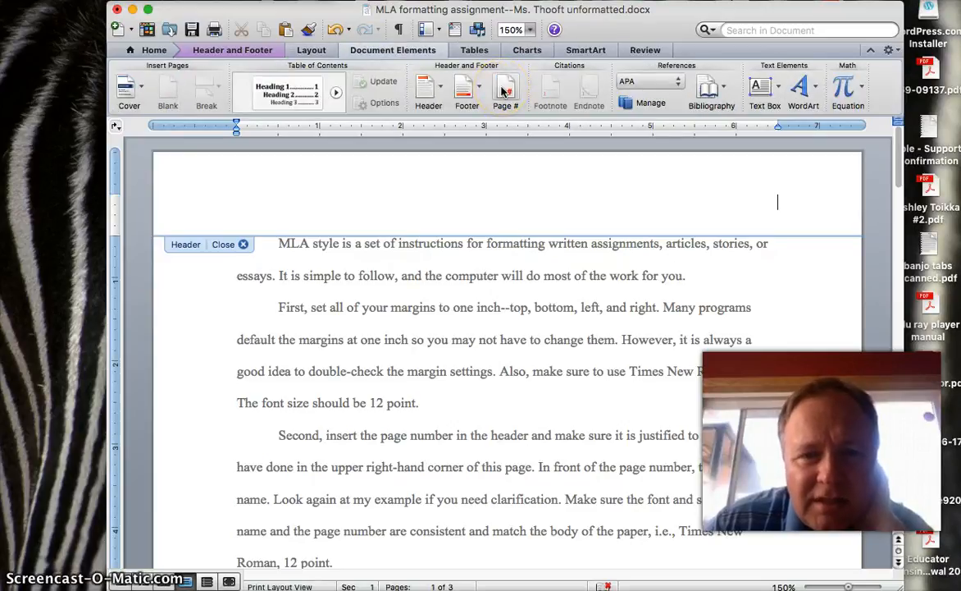
Step: Insert a right-aligned top page number and type the author's surname before it
{"action": "left_click", "coordinate": [504, 91]}
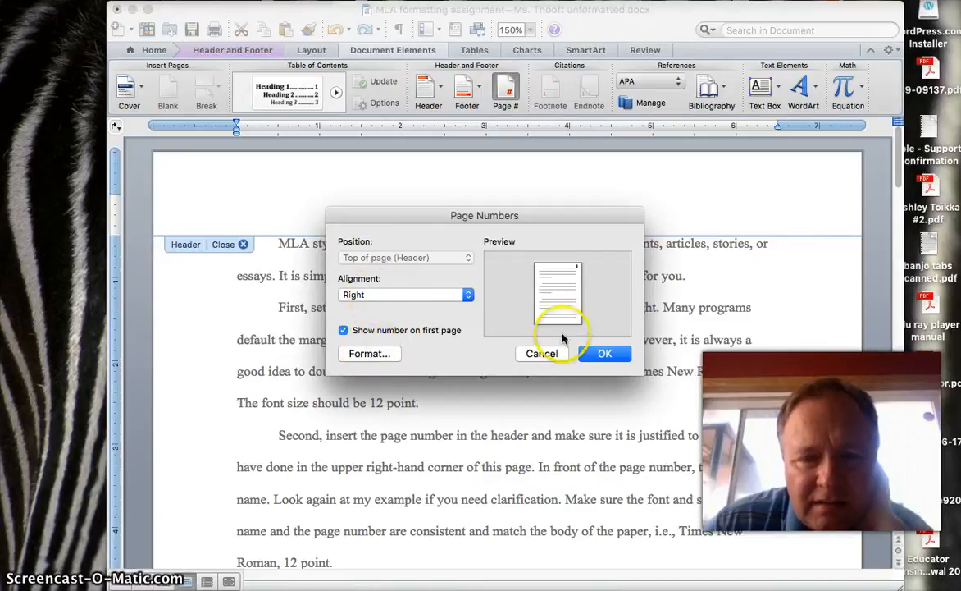
{"action": "left_click", "coordinate": [604, 353]}
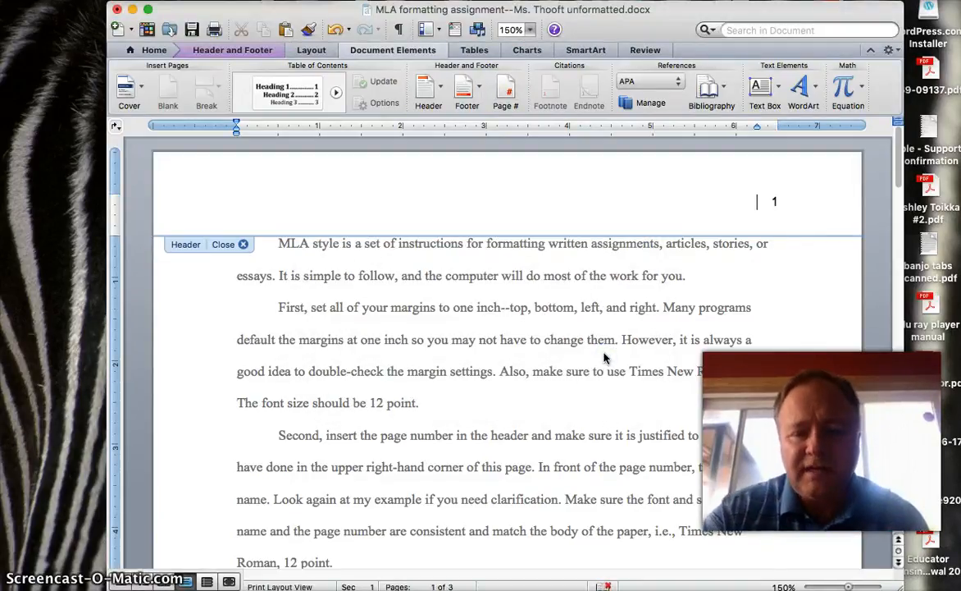
{"action": "type", "text": "Olson"}
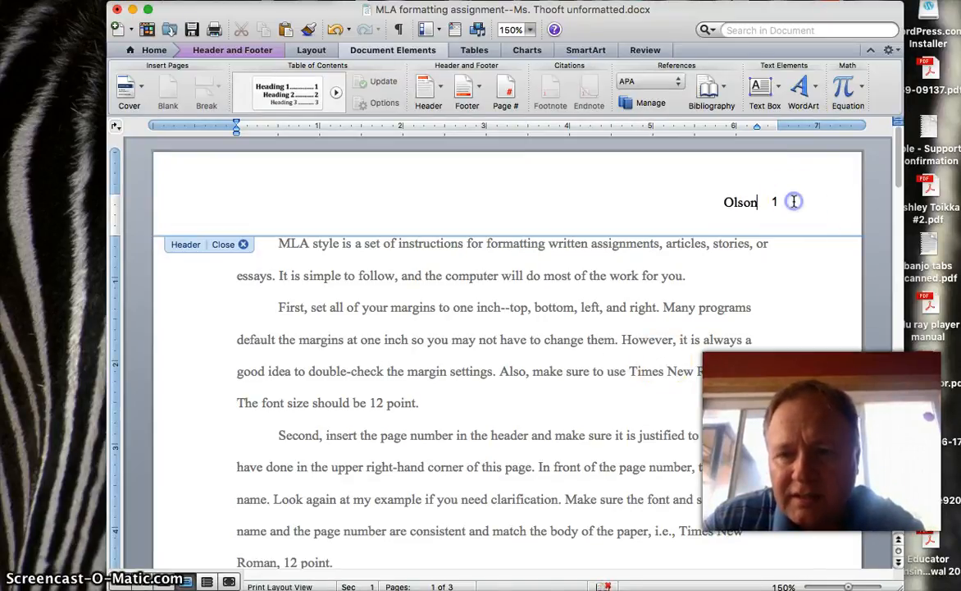
Step: Check the surname's formatting in the header and select the page number 1
{"action": "left_click", "coordinate": [738, 203]}
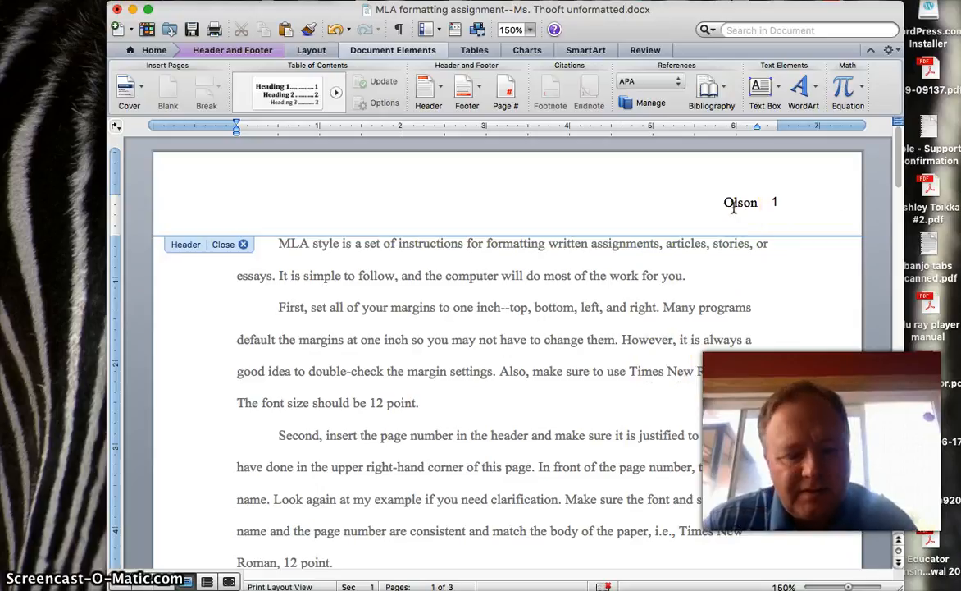
{"action": "key", "text": "shift+Right"}
{"action": "key", "text": "shift+Right"}
{"action": "key", "text": "shift+Right"}
{"action": "key", "text": "shift+Right"}
{"action": "key", "text": "shift+Right"}
{"action": "key", "text": "shift+Right"}
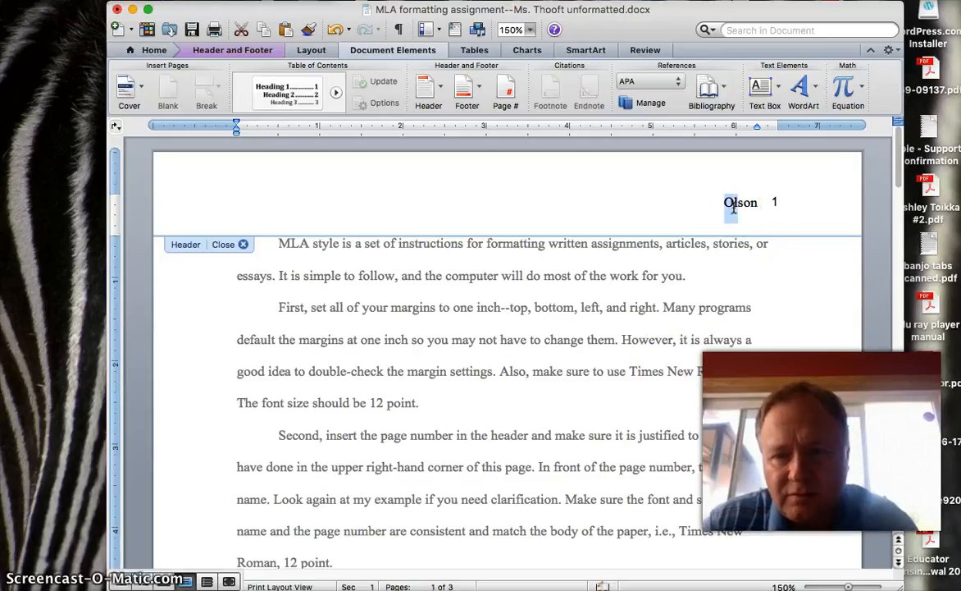
{"action": "left_click", "coordinate": [755, 202]}
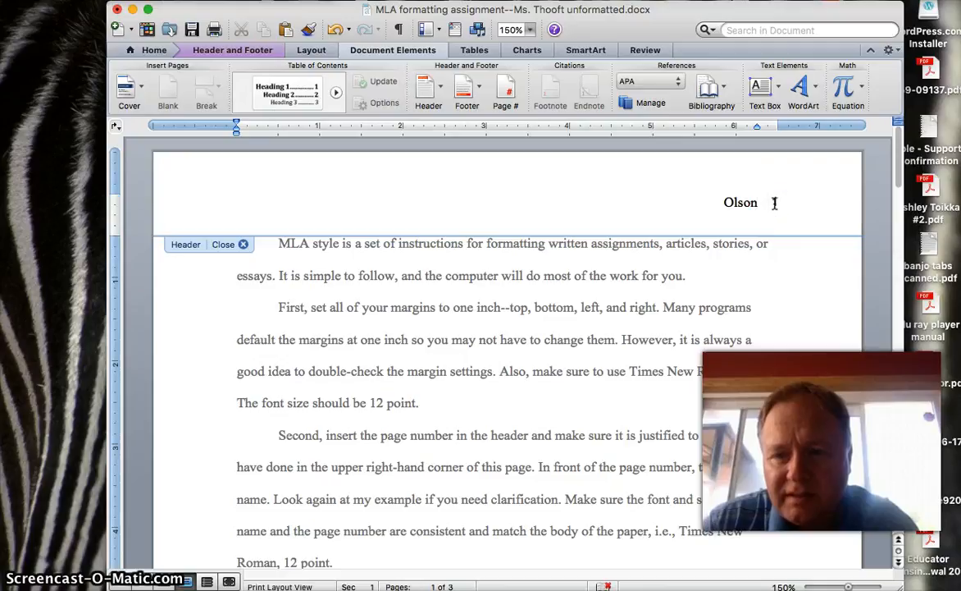
{"action": "left_click", "coordinate": [775, 203]}
{"action": "left_click_drag", "start_coordinate": [776, 203], "coordinate": [752, 205]}
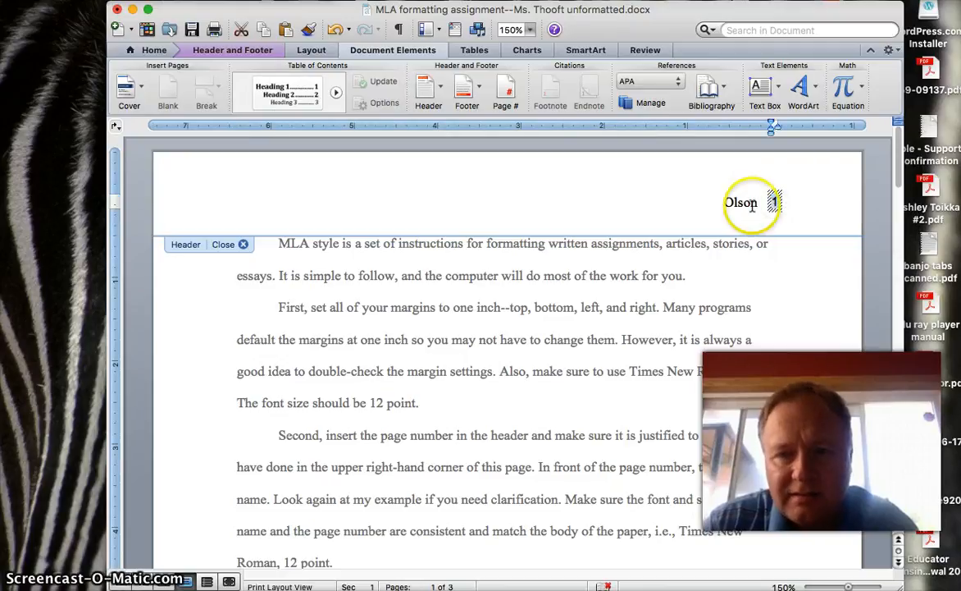
Step: Set the header page number to Times New Roman 12 pt and close the header
{"action": "left_click", "coordinate": [151, 51]}
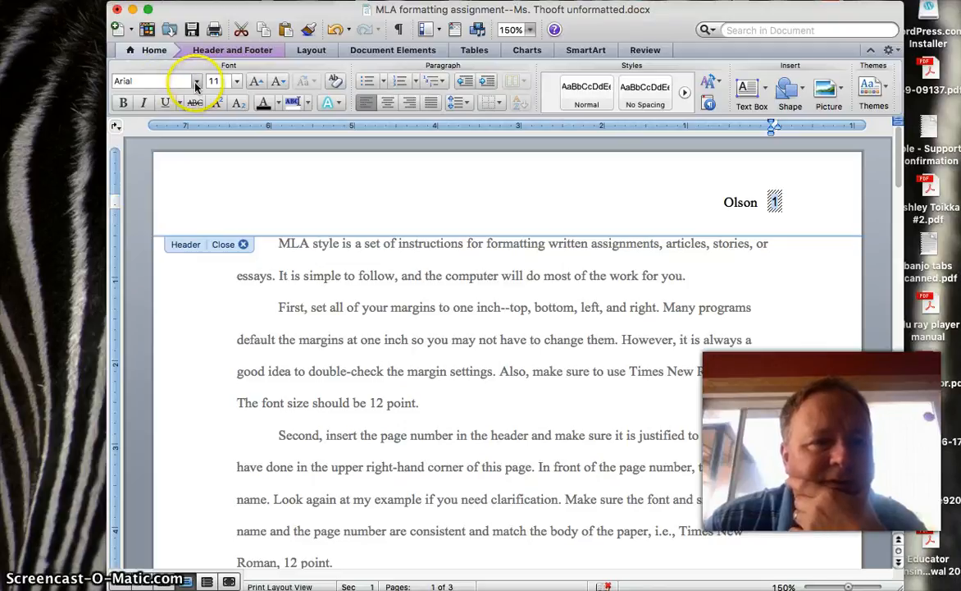
{"action": "left_click", "coordinate": [196, 82]}
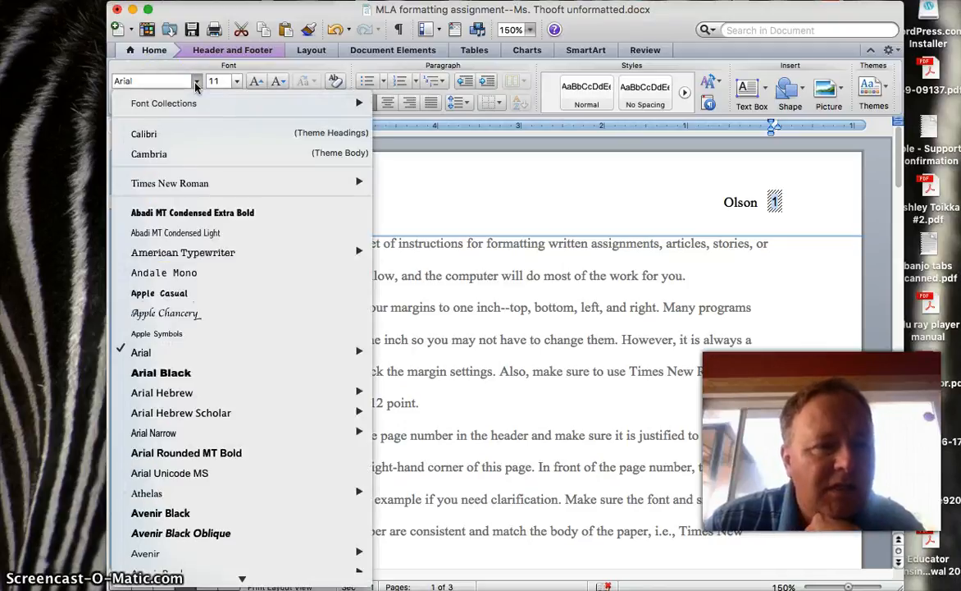
{"action": "left_click", "coordinate": [175, 185]}
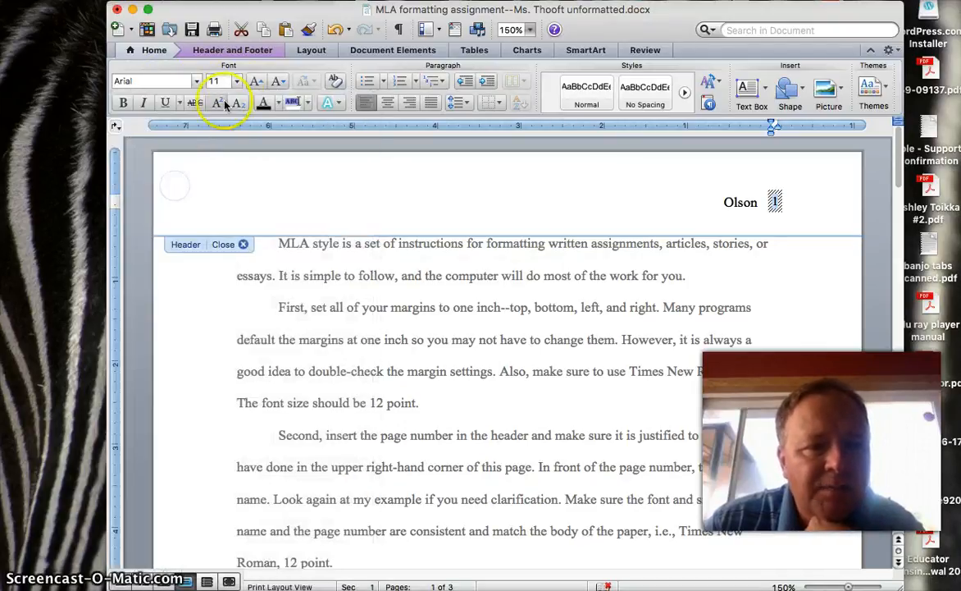
{"action": "left_click", "coordinate": [237, 82]}
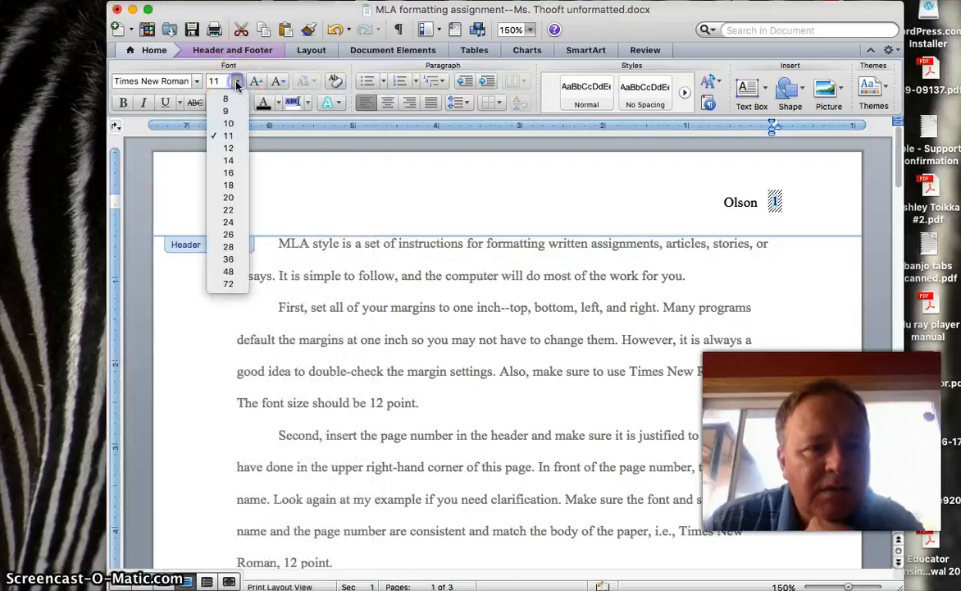
{"action": "left_click", "coordinate": [229, 148]}
{"action": "left_click", "coordinate": [512, 217]}
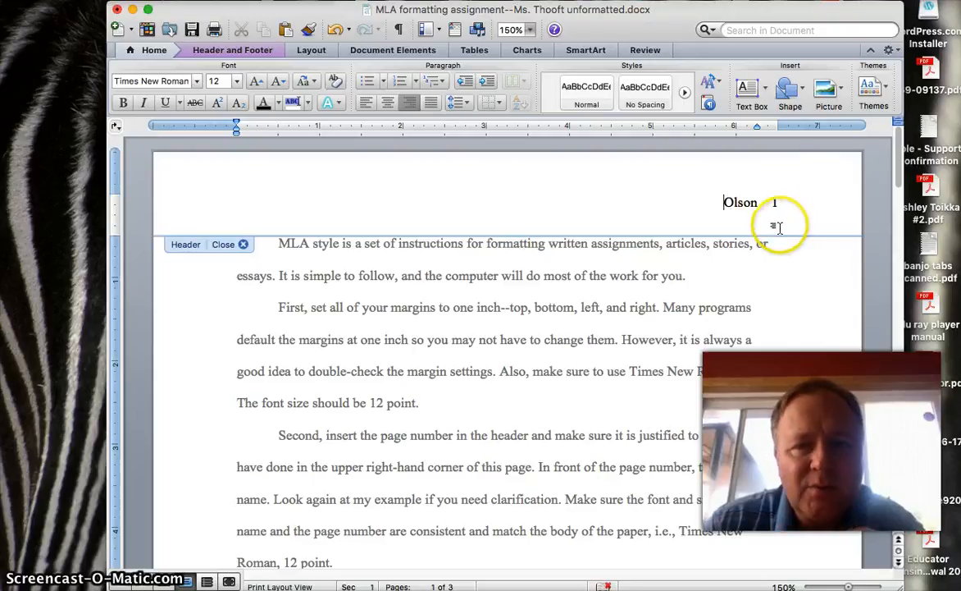
{"action": "left_click", "coordinate": [244, 244]}
{"action": "scroll", "coordinate": [431, 338], "scroll_direction": "down", "scroll_amount": 15}
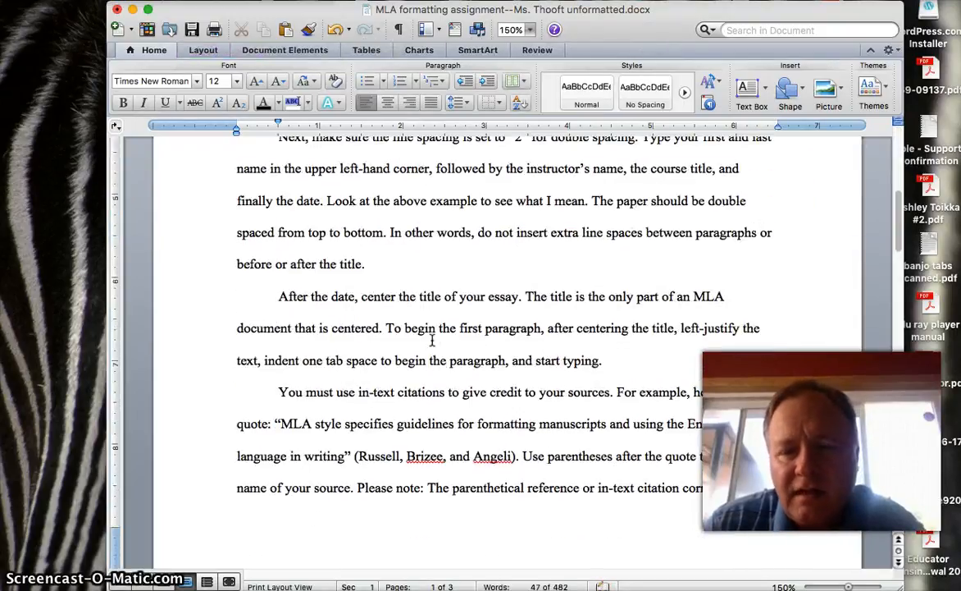
{"action": "scroll", "coordinate": [431, 339], "scroll_direction": "down", "scroll_amount": 3}
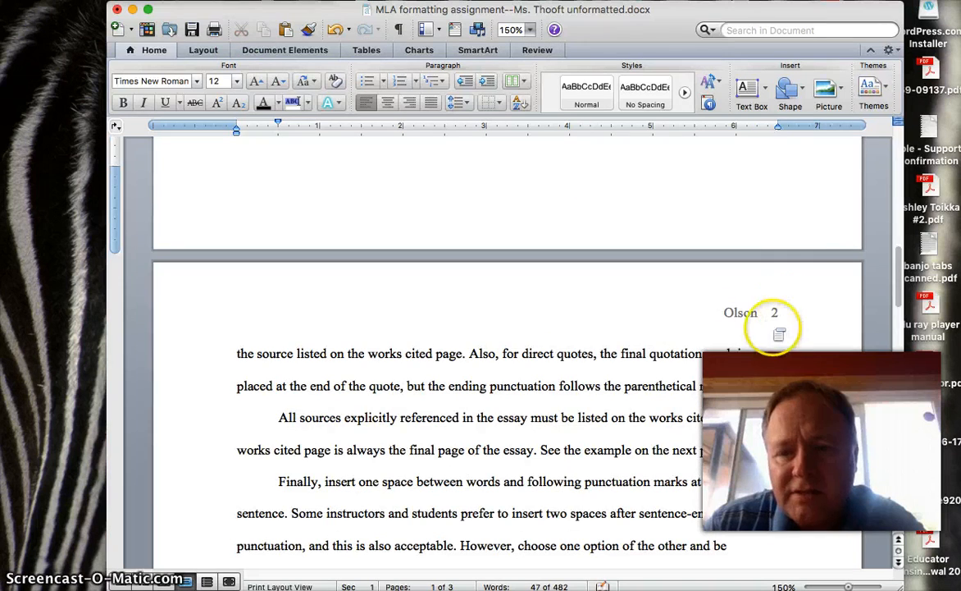
{"action": "scroll", "coordinate": [513, 450], "scroll_direction": "down", "scroll_amount": 15}
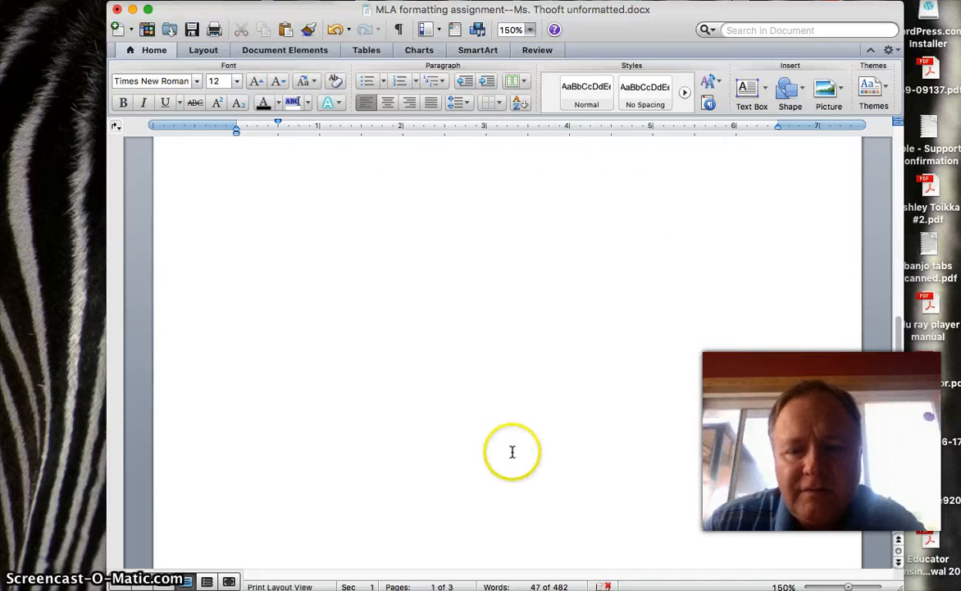
{"action": "scroll", "coordinate": [512, 451], "scroll_direction": "down", "scroll_amount": 5}
{"action": "scroll", "coordinate": [511, 451], "scroll_direction": "up", "scroll_amount": 20}
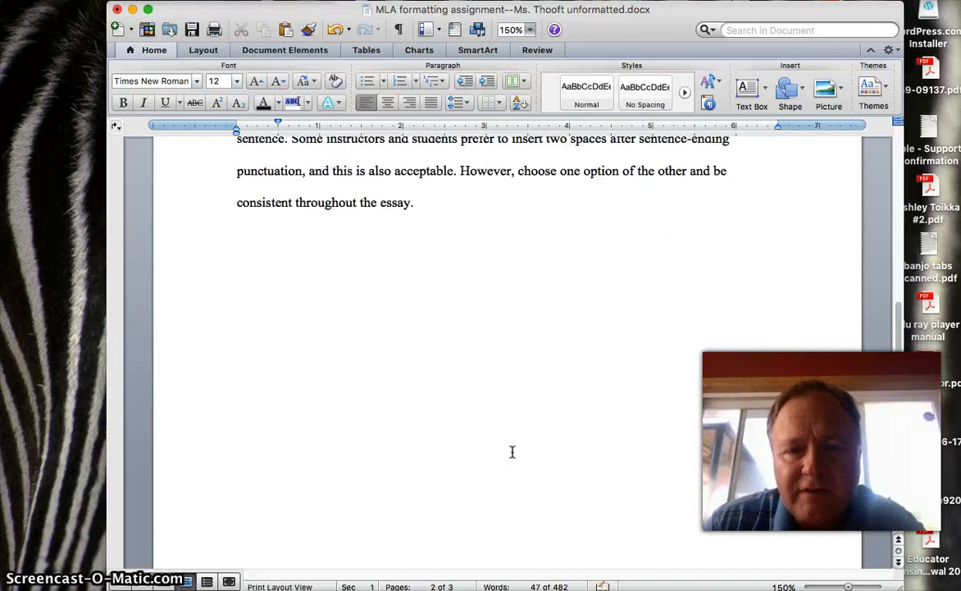
{"action": "scroll", "coordinate": [512, 451], "scroll_direction": "up", "scroll_amount": 3}
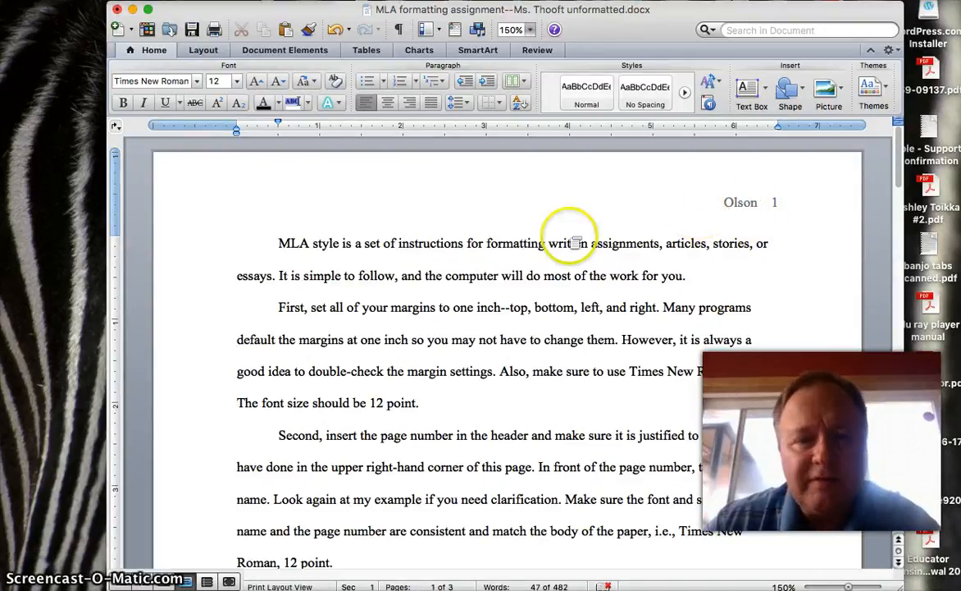
Step: Remove the first paragraph's indent before 'MLA' and add a blank line above it
{"action": "left_click", "coordinate": [279, 244]}
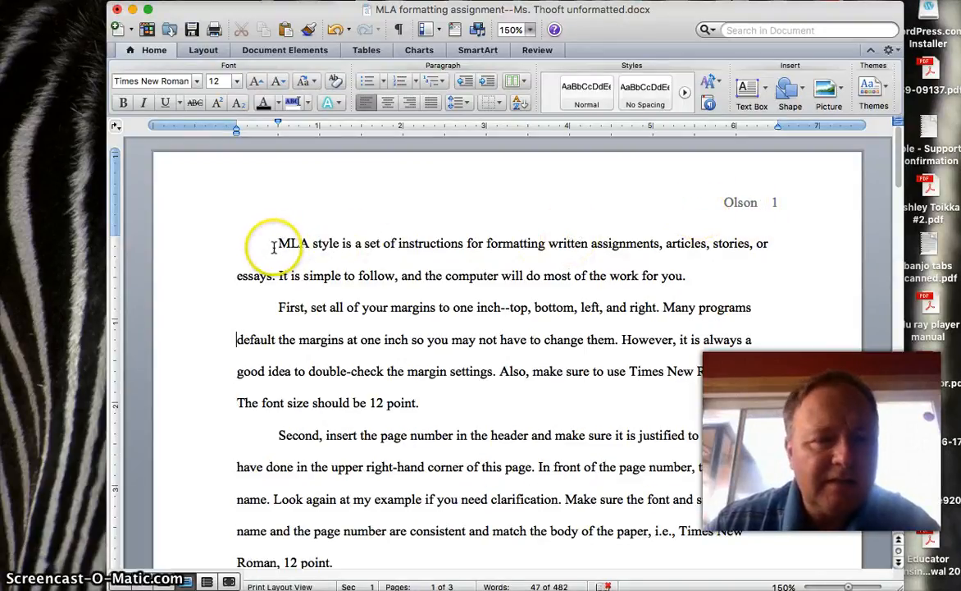
{"action": "key", "text": "BackSpace"}
{"action": "key", "text": "Return"}
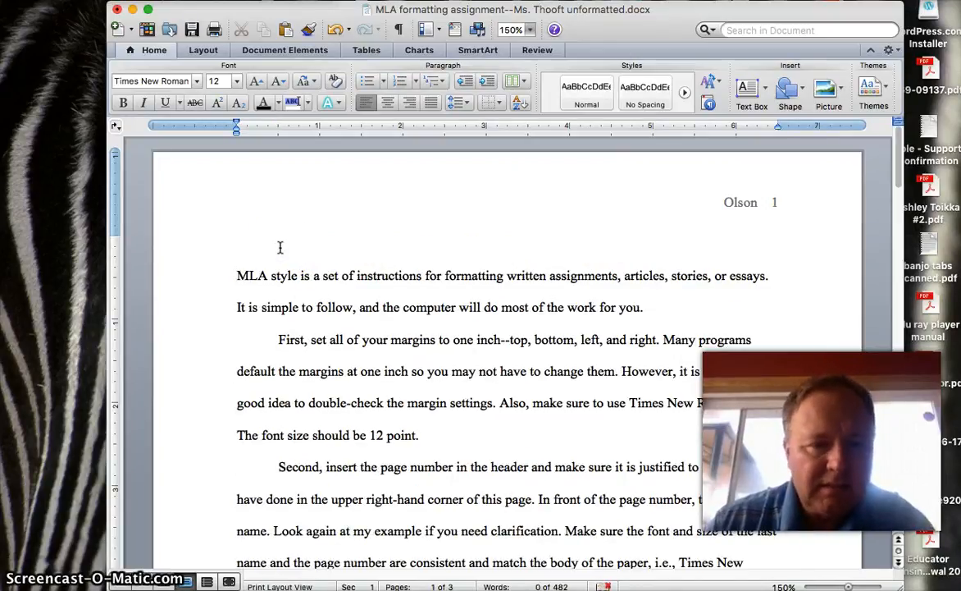
{"action": "left_click", "coordinate": [280, 248]}
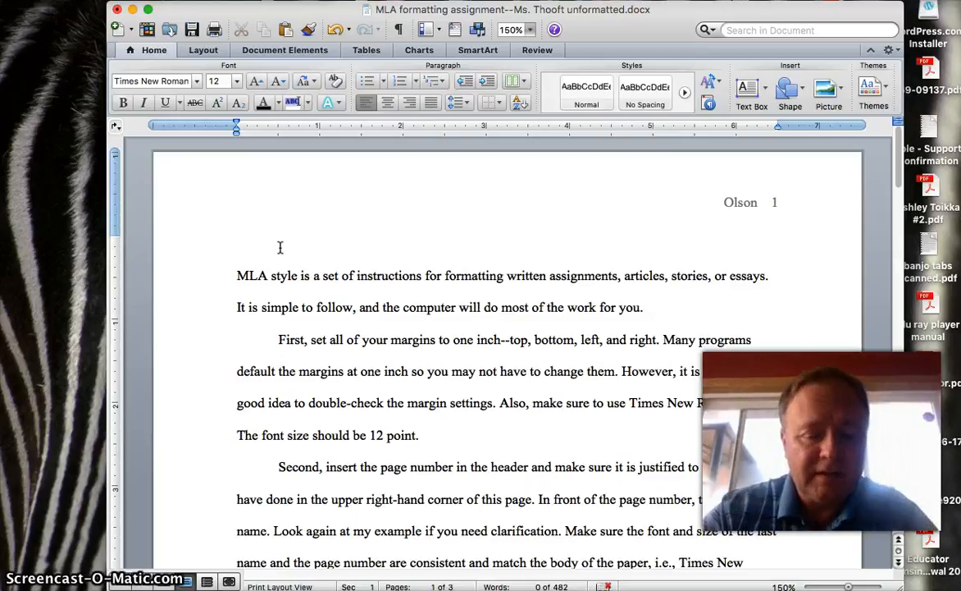
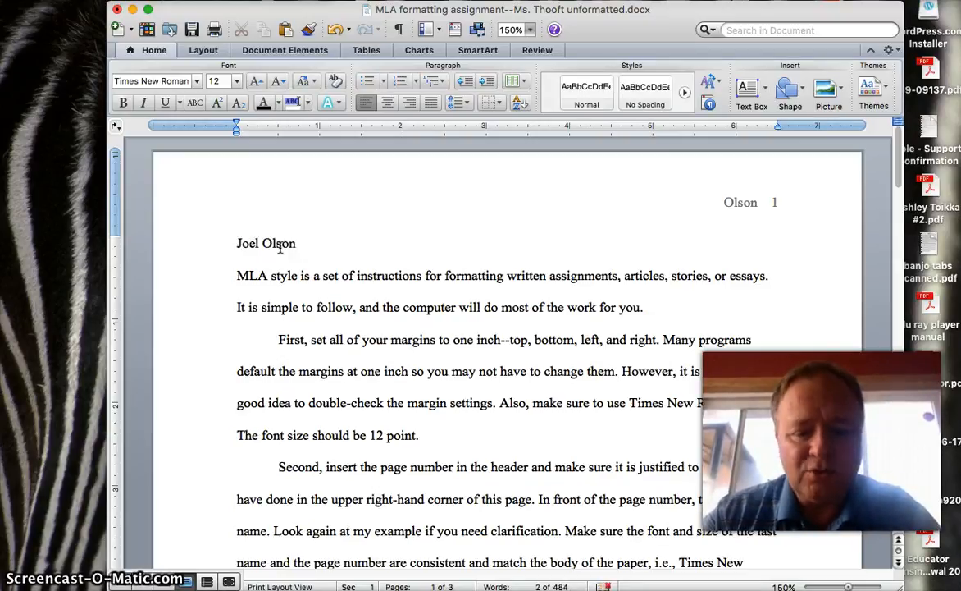
Step: Type the heading lines: student's name, instructor's name, ENG670, and 15 July 2016
{"action": "key", "text": "Return"}
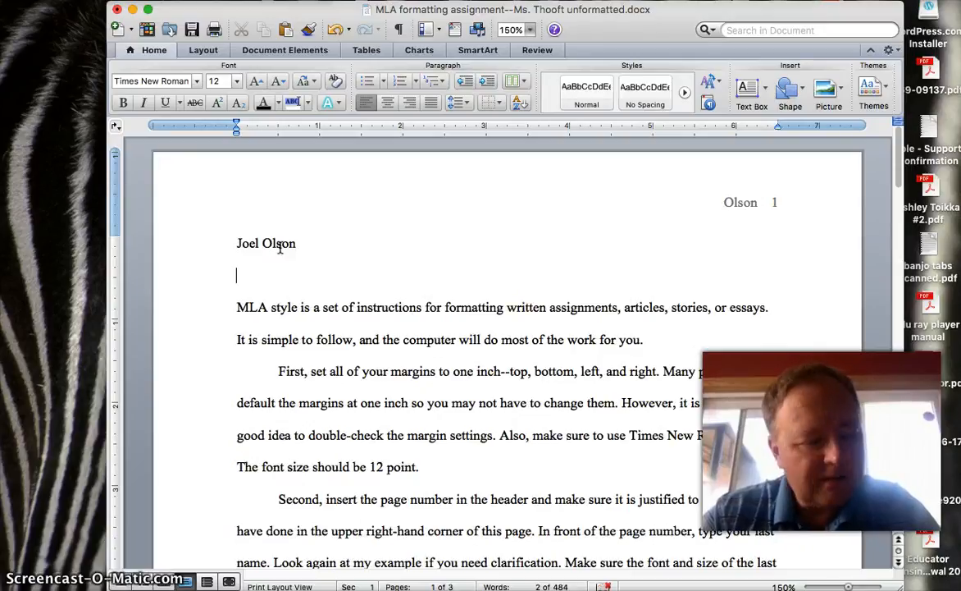
{"action": "type", "text": "Ms."}
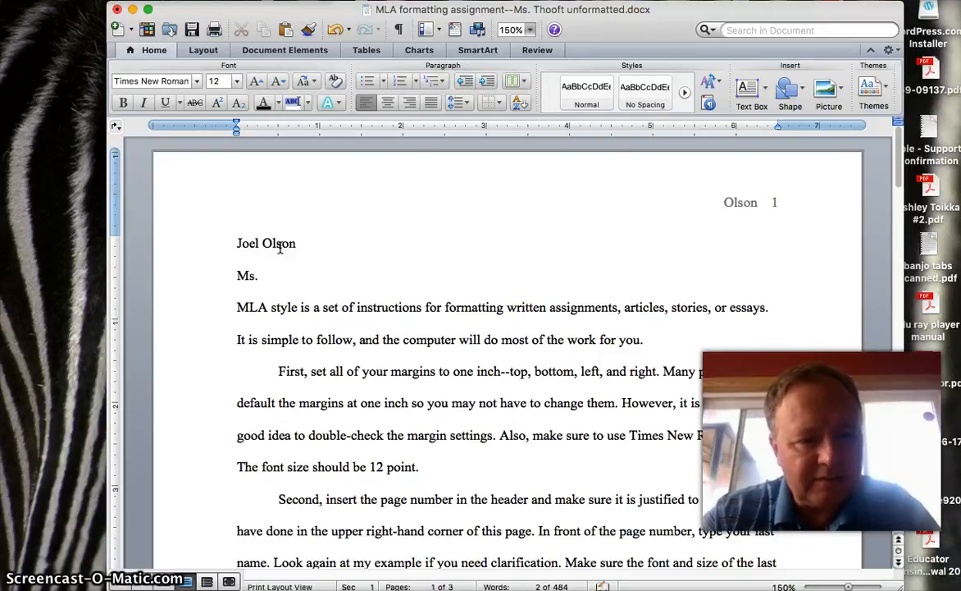
{"action": "type", "text": " Tho"}
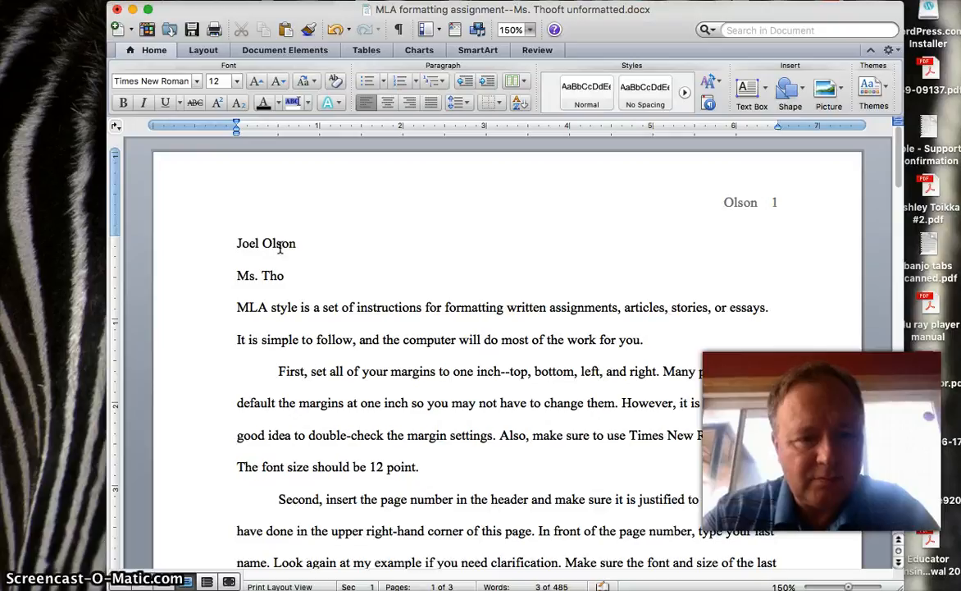
{"action": "type", "text": "oft"}
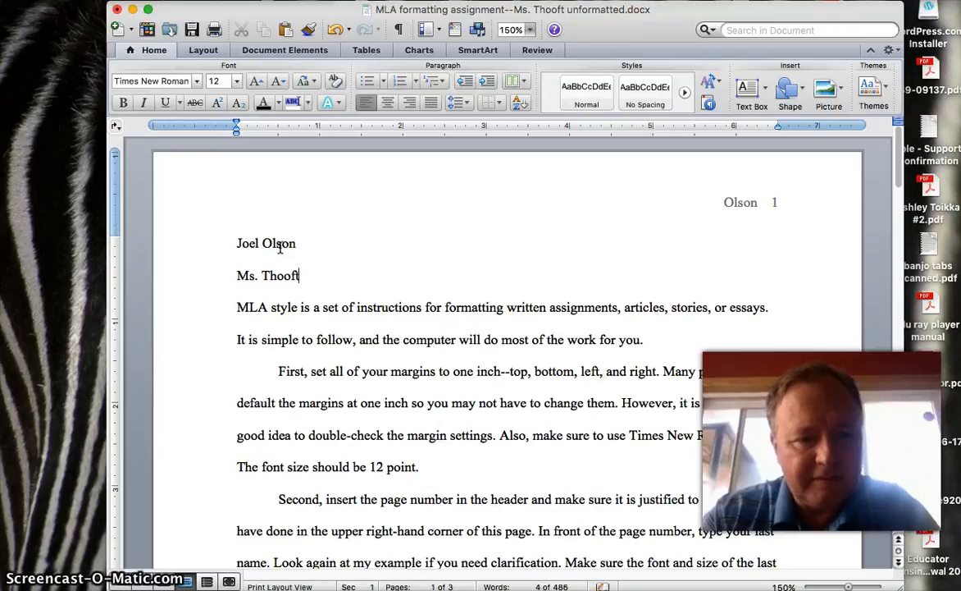
{"action": "key", "text": "Return"}
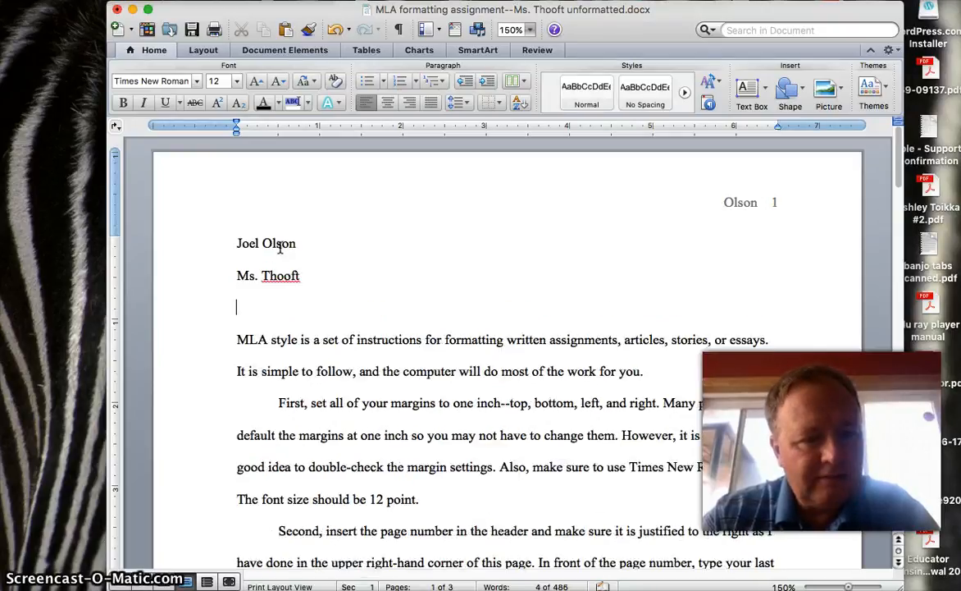
{"action": "type", "text": "ENG"}
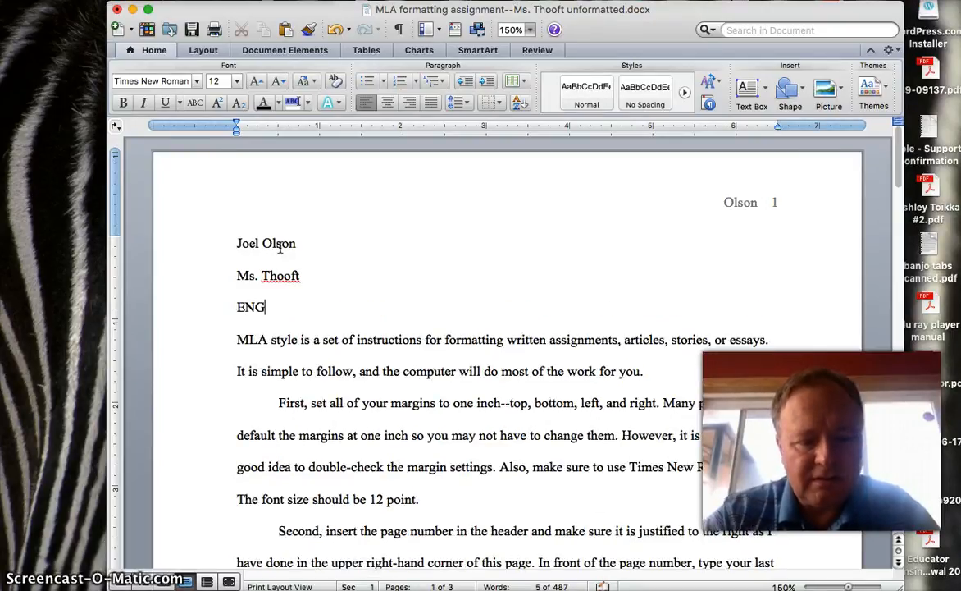
{"action": "type", "text": "670"}
{"action": "key", "text": "Return"}
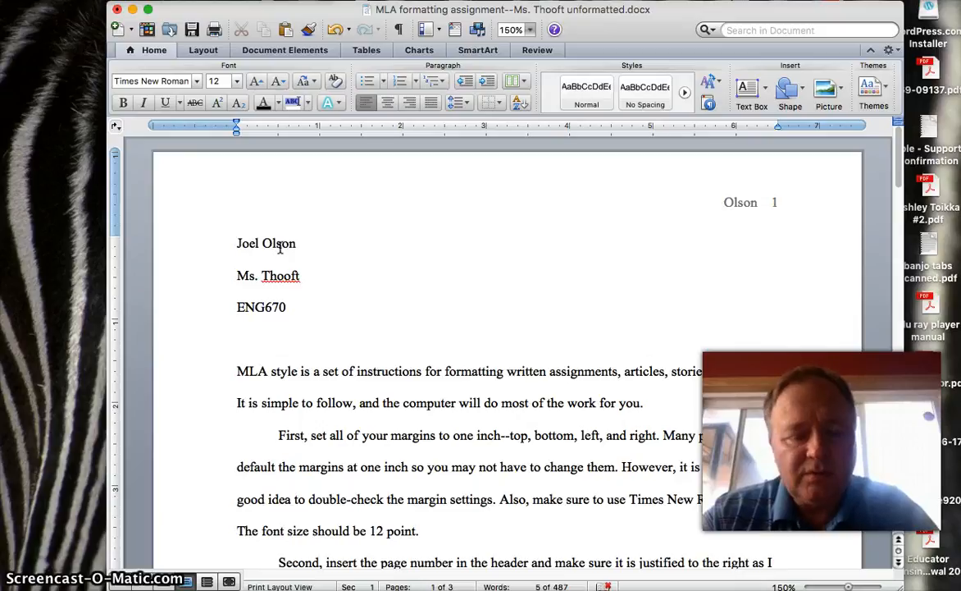
{"action": "type", "text": "15"}
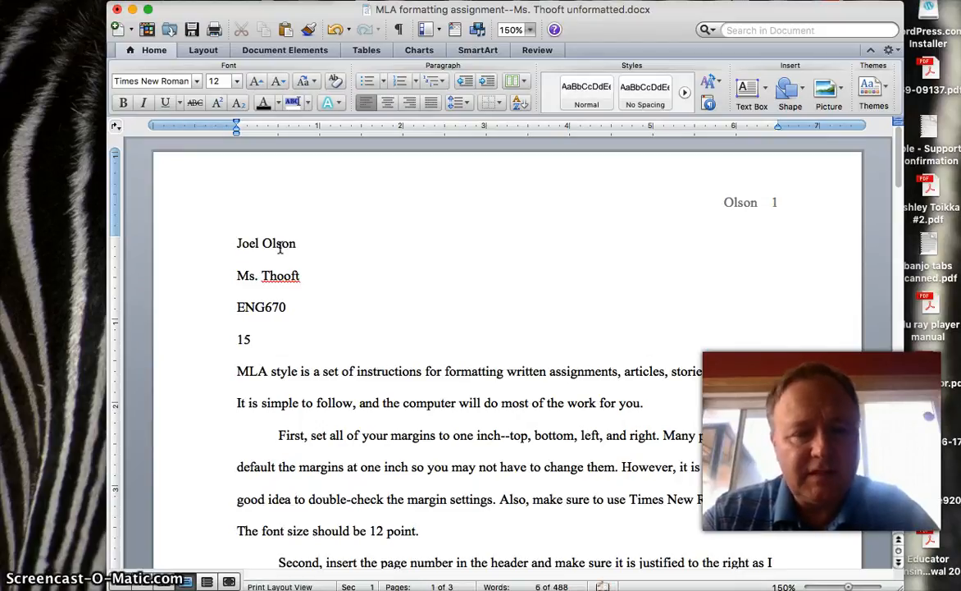
{"action": "type", "text": " July 2"}
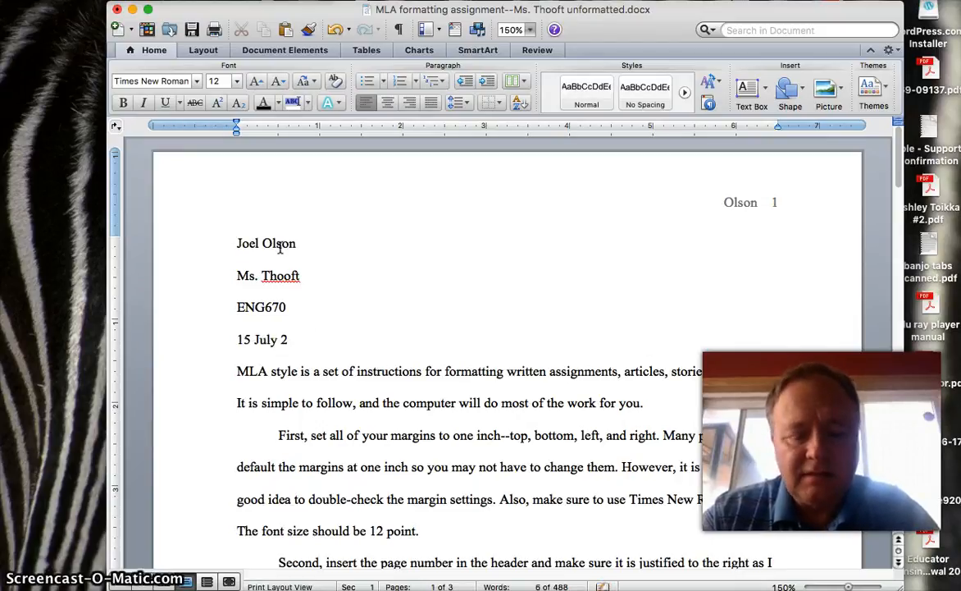
{"action": "type", "text": "016"}
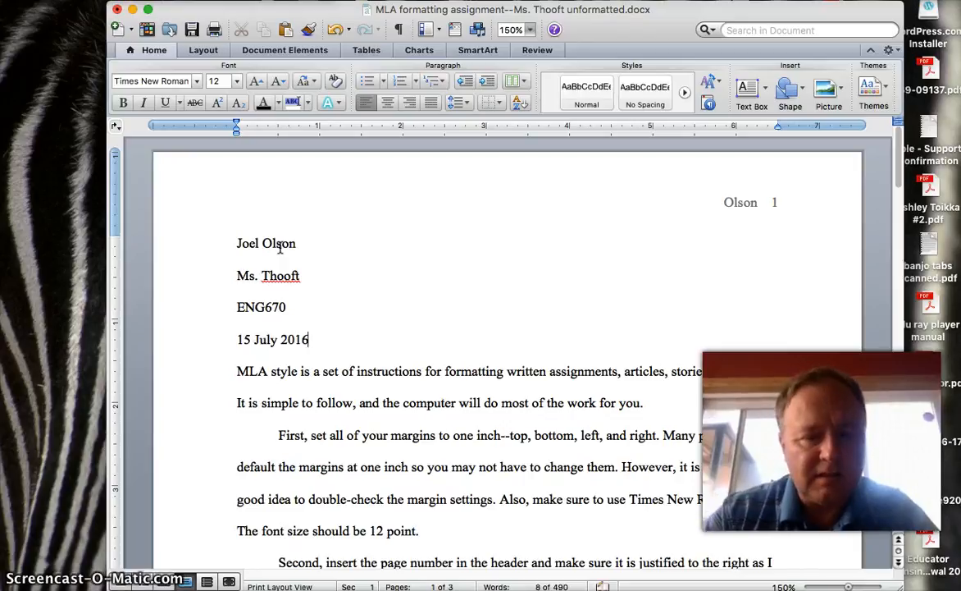
{"action": "left_click", "coordinate": [339, 220]}
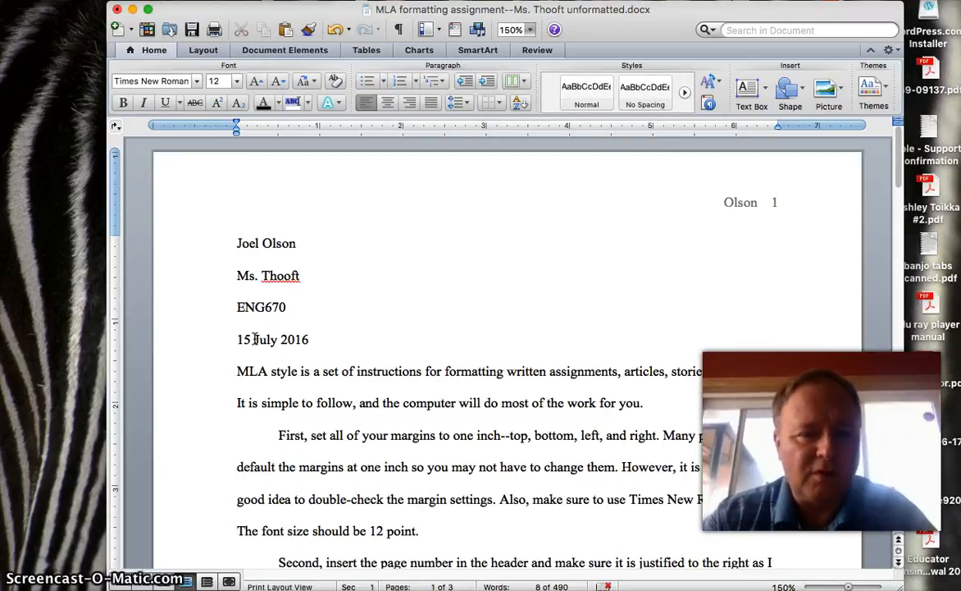
Step: Add an empty line below the '15 July 2016' date line for the title
{"action": "key", "text": "Return"}
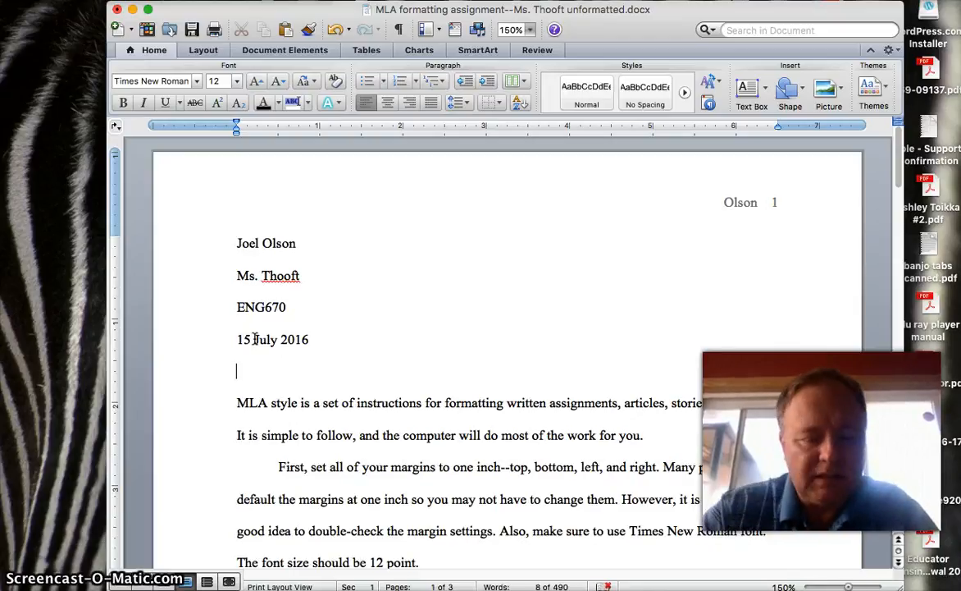
Step: Center the empty line and type the title 'Formatting an Essay in MLA Style'
{"action": "left_click", "coordinate": [389, 108]}
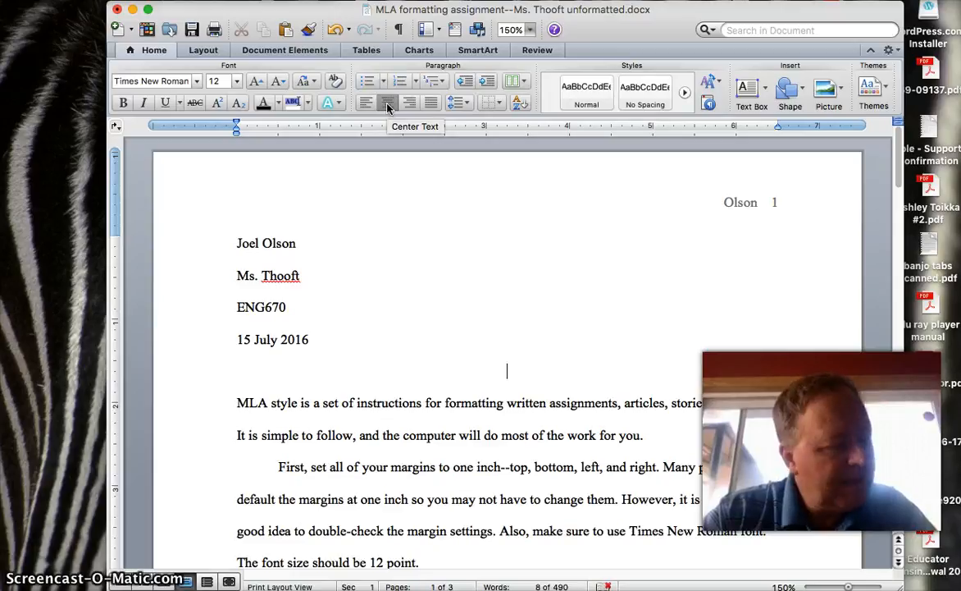
{"action": "type", "text": "Formatt"}
{"action": "type", "text": "ing"}
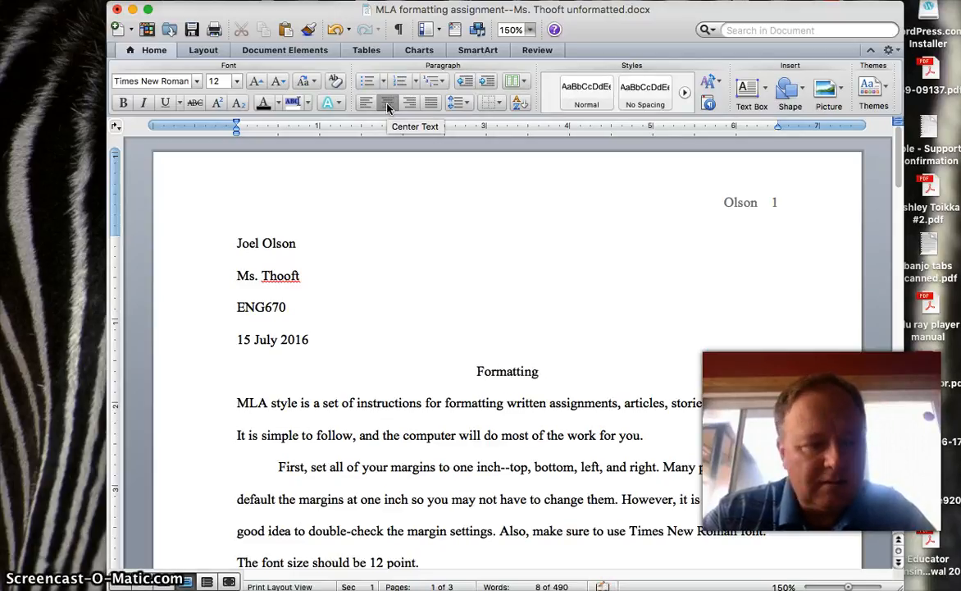
{"action": "type", "text": " and"}
{"action": "key", "text": "BackSpace"}
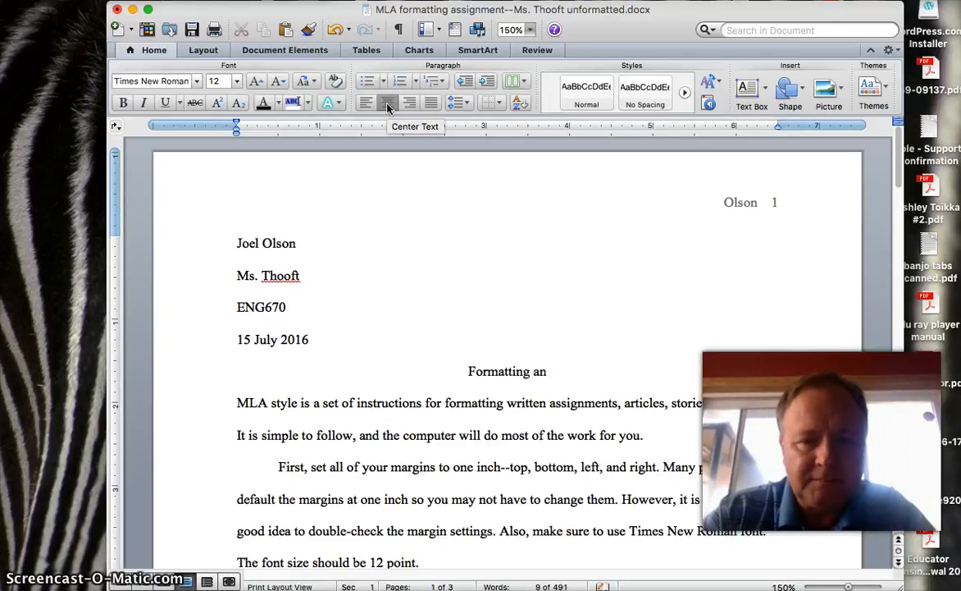
{"action": "type", "text": "Essay i"}
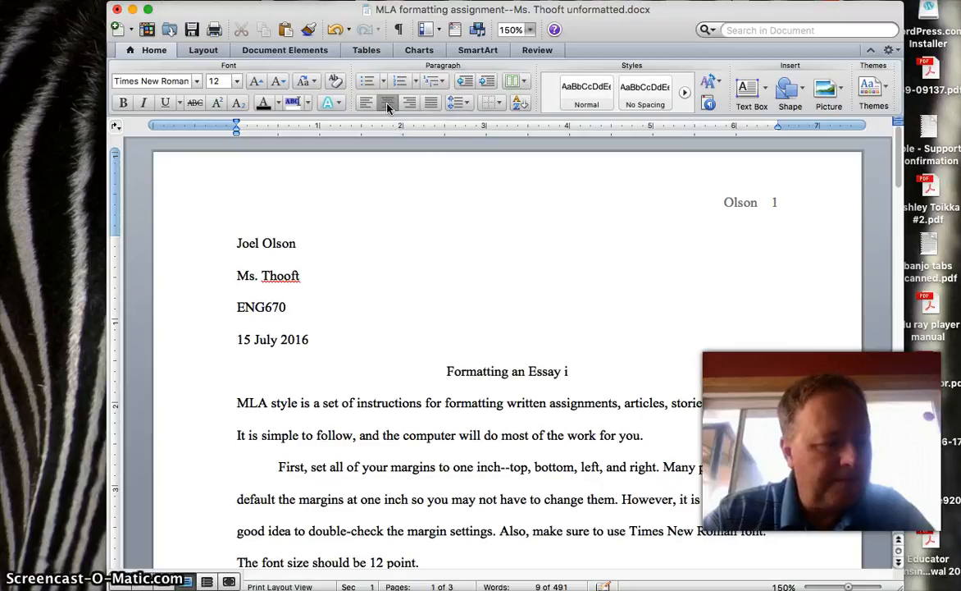
{"action": "type", "text": "n MLA Style"}
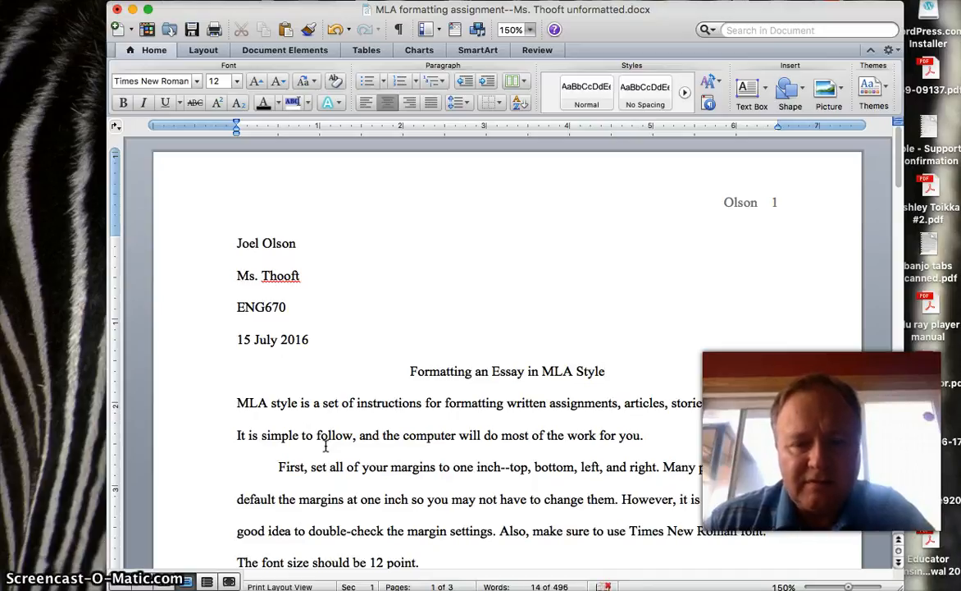
Step: Justify the 'MLA style' paragraph and give its first line a tab indent
{"action": "key", "text": "Right"}
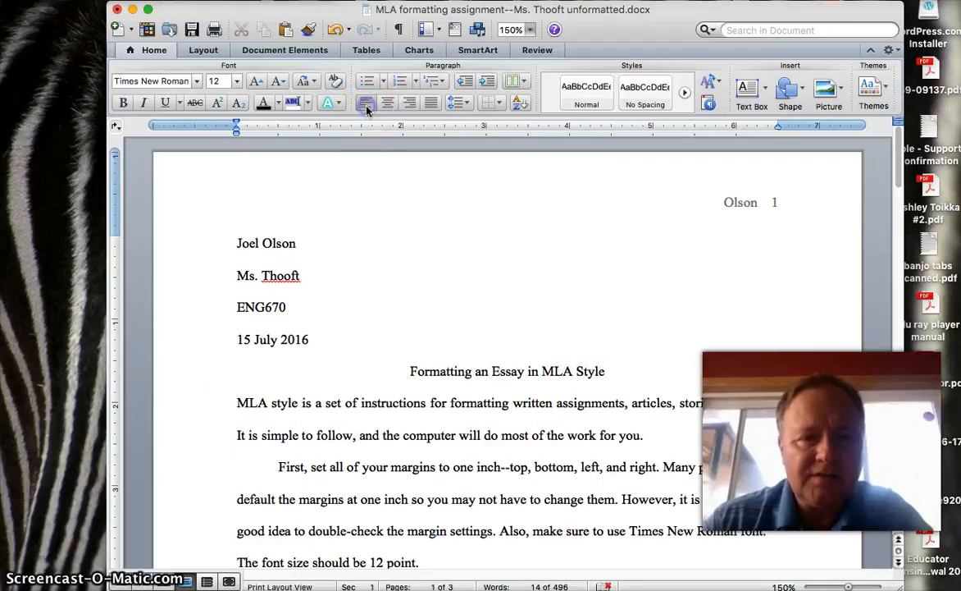
{"action": "key", "text": "super+j"}
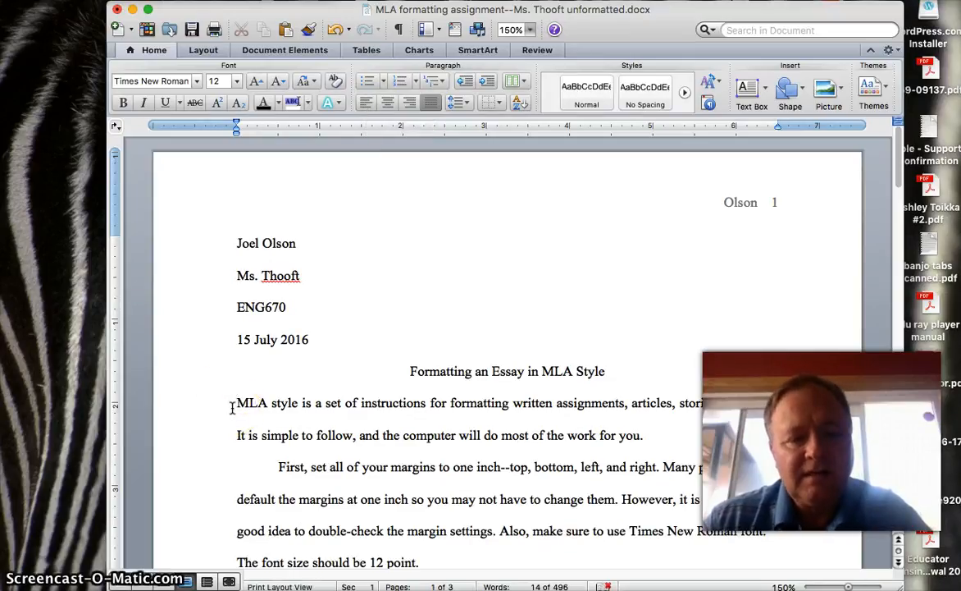
{"action": "key", "text": "Tab"}
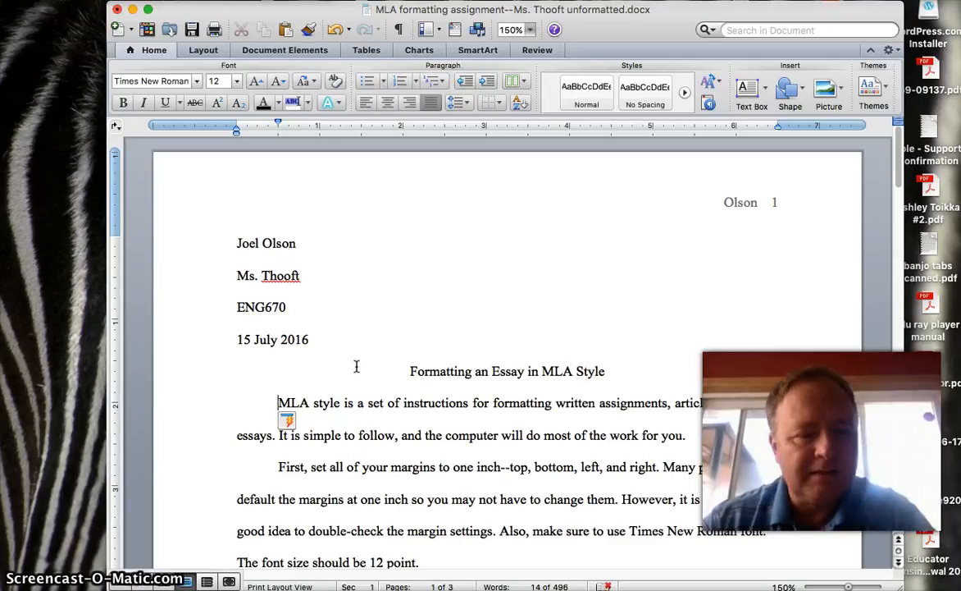
Step: Scroll past page 1 to the quoted passage and its parenthetical citation on page 2
{"action": "scroll", "coordinate": [356, 366], "scroll_direction": "down", "scroll_amount": 5}
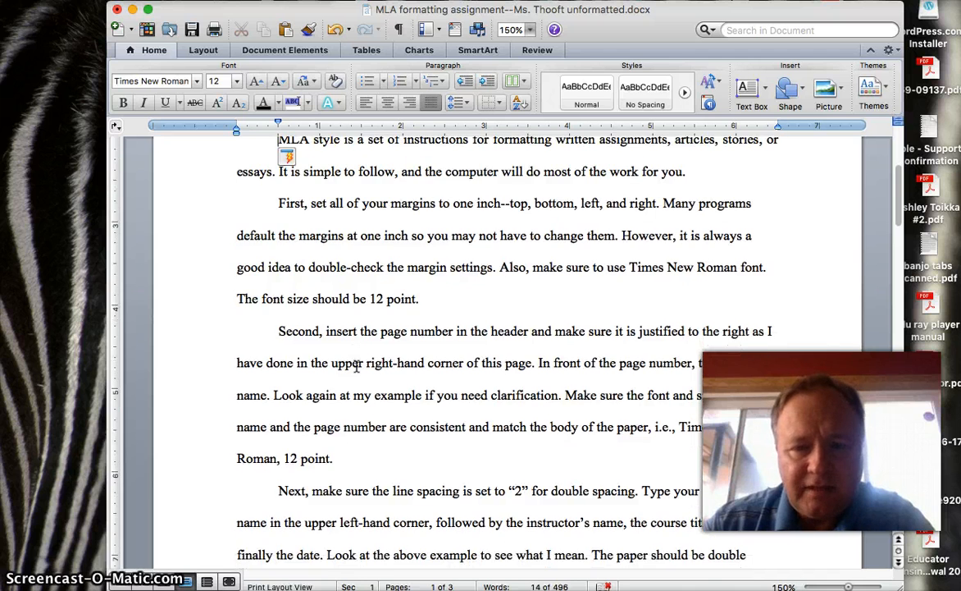
{"action": "scroll", "coordinate": [356, 366], "scroll_direction": "down", "scroll_amount": 4}
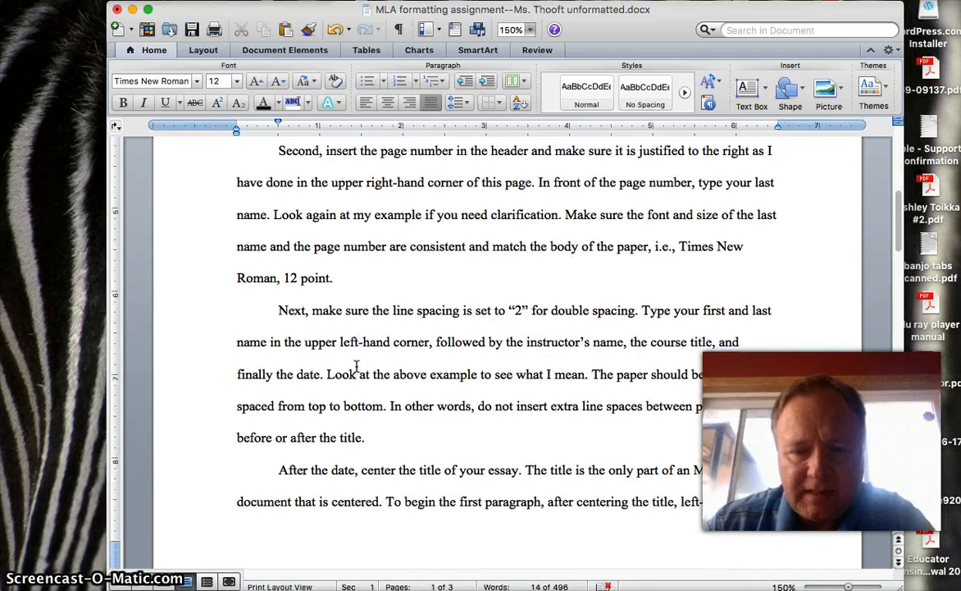
{"action": "scroll", "coordinate": [356, 366], "scroll_direction": "down", "scroll_amount": 1}
{"action": "scroll", "coordinate": [356, 366], "scroll_direction": "down", "scroll_amount": 8}
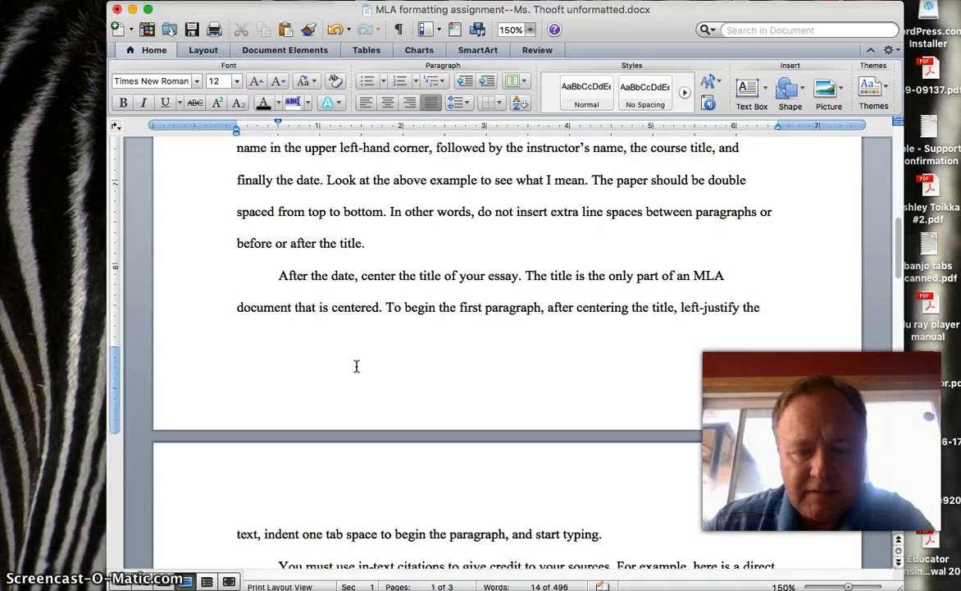
{"action": "scroll", "coordinate": [356, 366], "scroll_direction": "down", "scroll_amount": 2}
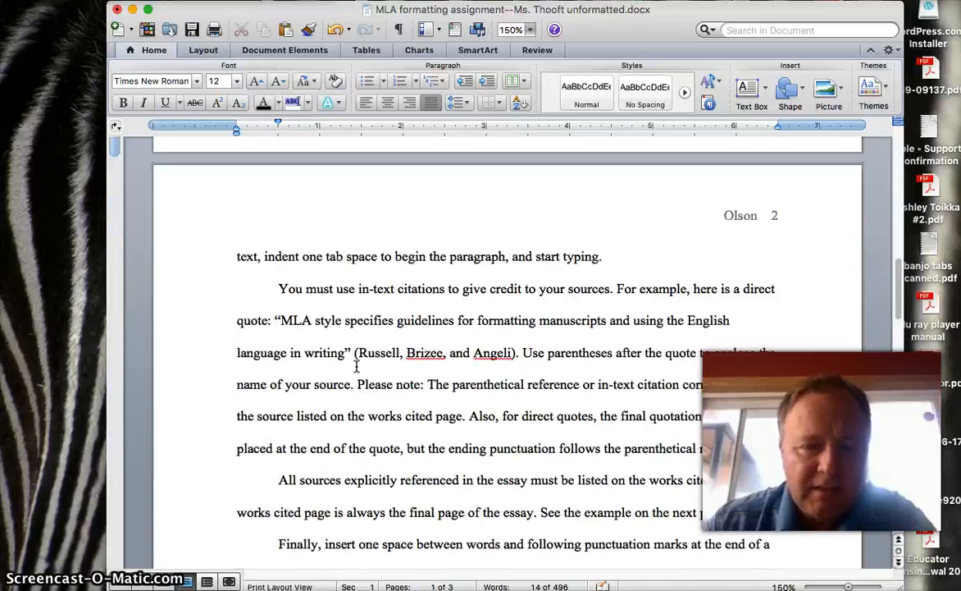
{"action": "scroll", "coordinate": [356, 366], "scroll_direction": "down", "scroll_amount": 1}
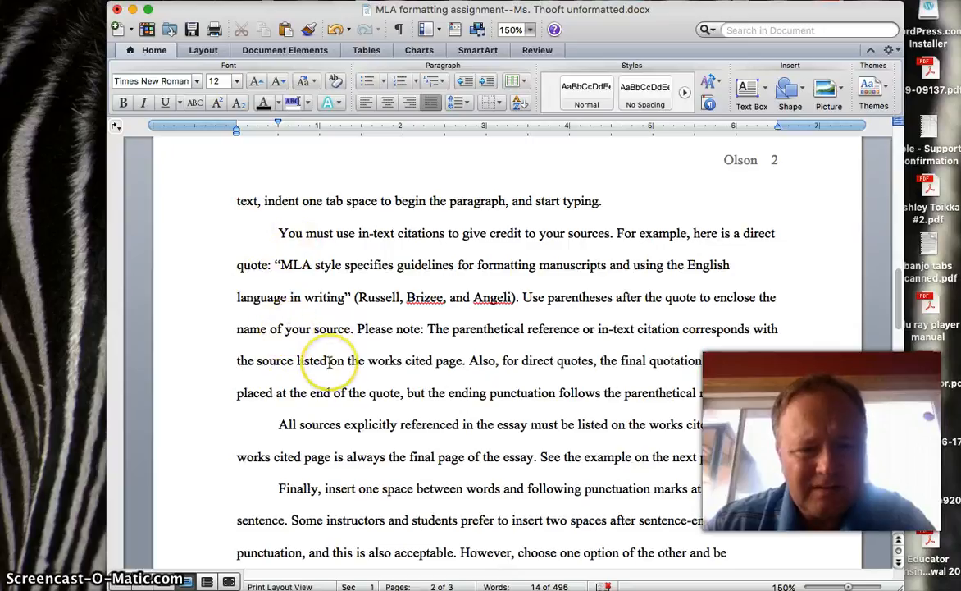
{"action": "scroll", "coordinate": [329, 361], "scroll_direction": "down", "scroll_amount": 2}
{"action": "scroll", "coordinate": [329, 362], "scroll_direction": "up", "scroll_amount": 2}
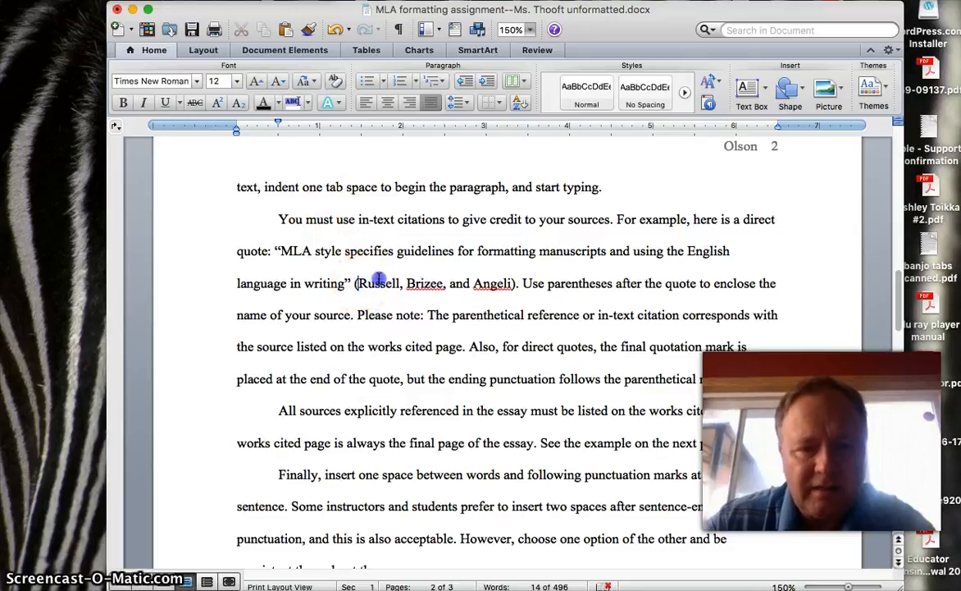
Step: Highlight the parenthetical in-text citation, then move down to the Works Cited page's Purdue OWL entry
{"action": "left_click_drag", "start_coordinate": [355, 283], "coordinate": [498, 282]}
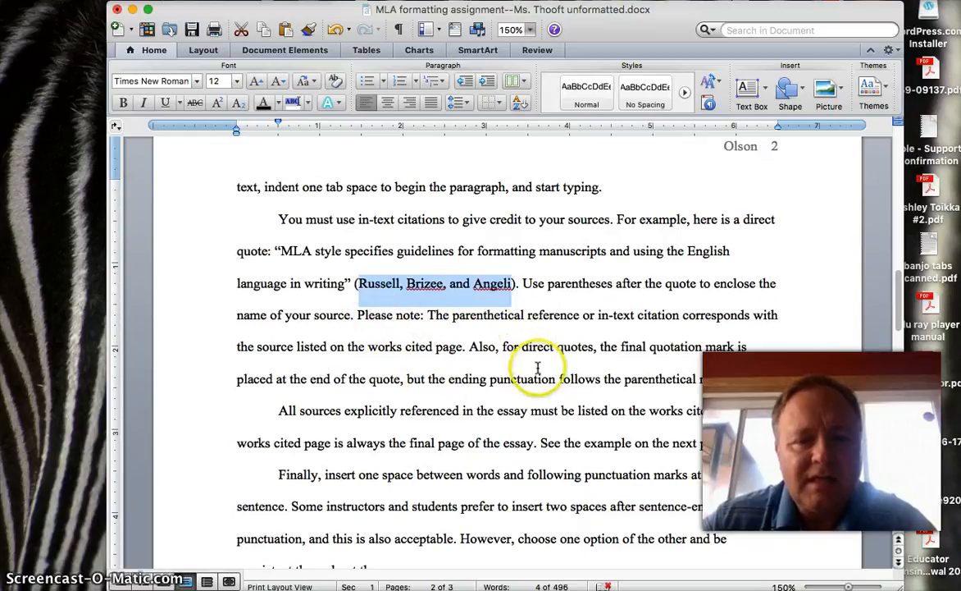
{"action": "scroll", "coordinate": [537, 368], "scroll_direction": "down", "scroll_amount": 8}
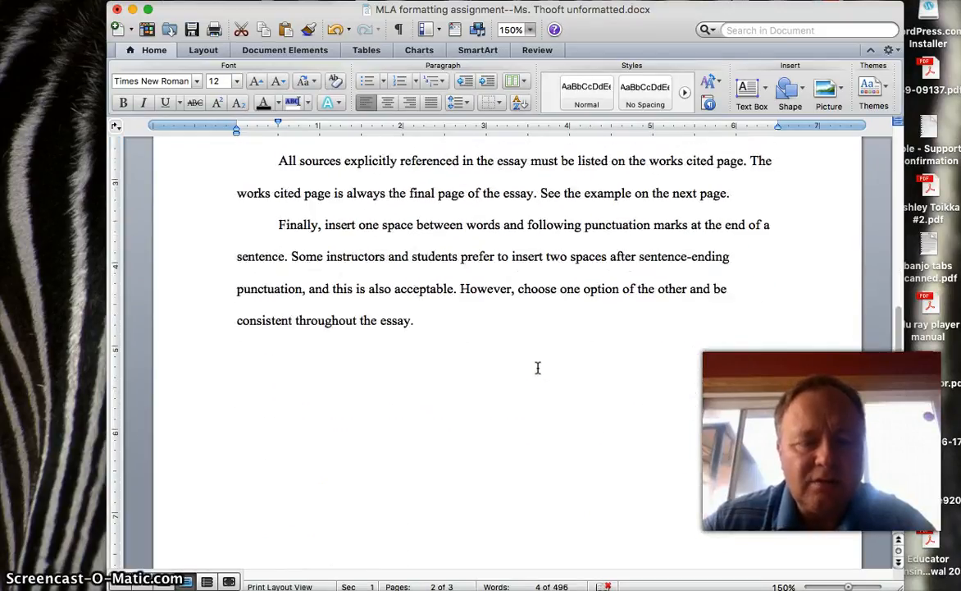
{"action": "scroll", "coordinate": [537, 368], "scroll_direction": "down", "scroll_amount": 15}
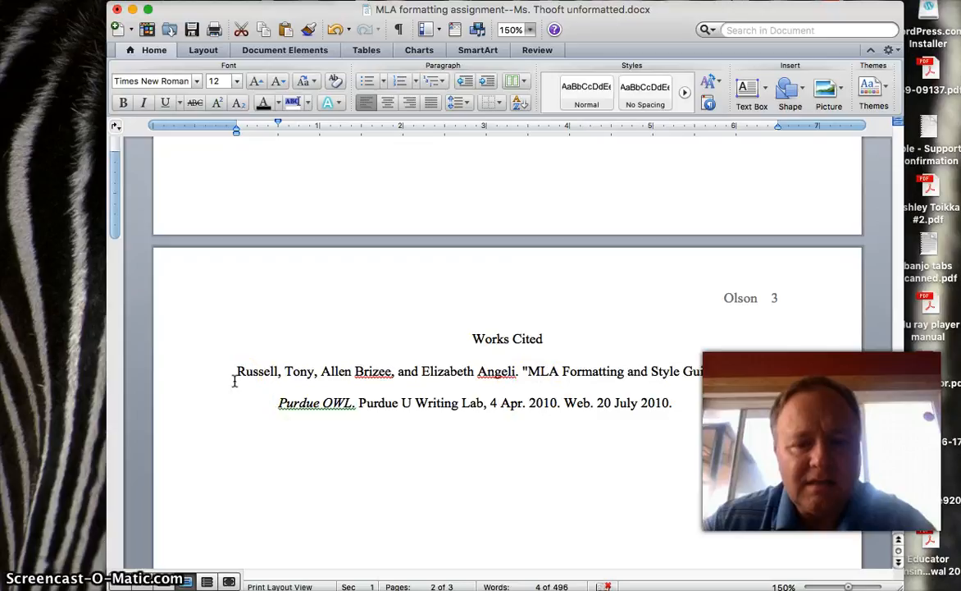
Step: Return to page 2's final paragraph ending "consistent throughout the essay."
{"action": "scroll", "coordinate": [234, 380], "scroll_direction": "up", "scroll_amount": 10}
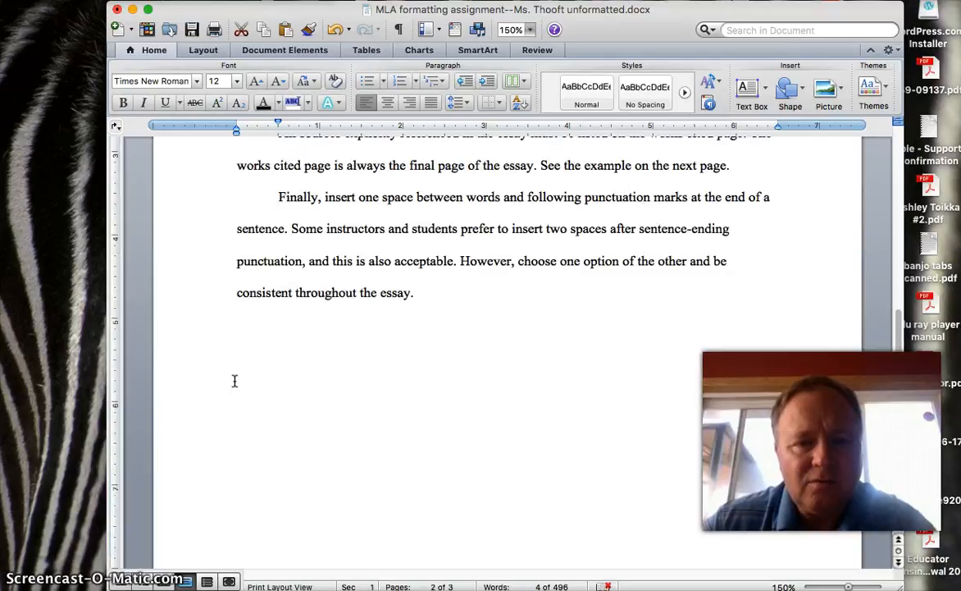
{"action": "scroll", "coordinate": [234, 380], "scroll_direction": "up", "scroll_amount": 2}
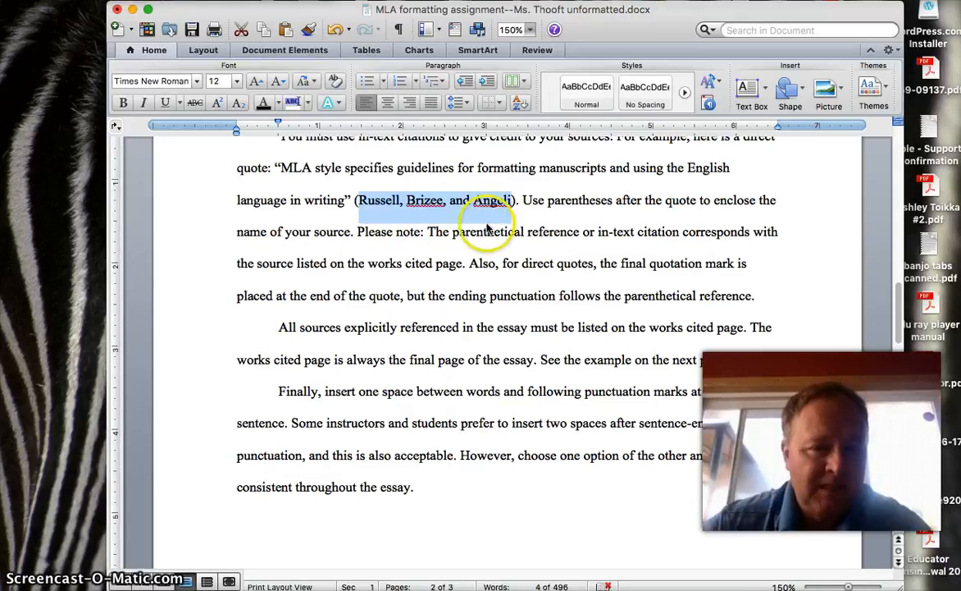
{"action": "scroll", "coordinate": [328, 242], "scroll_direction": "up", "scroll_amount": 1}
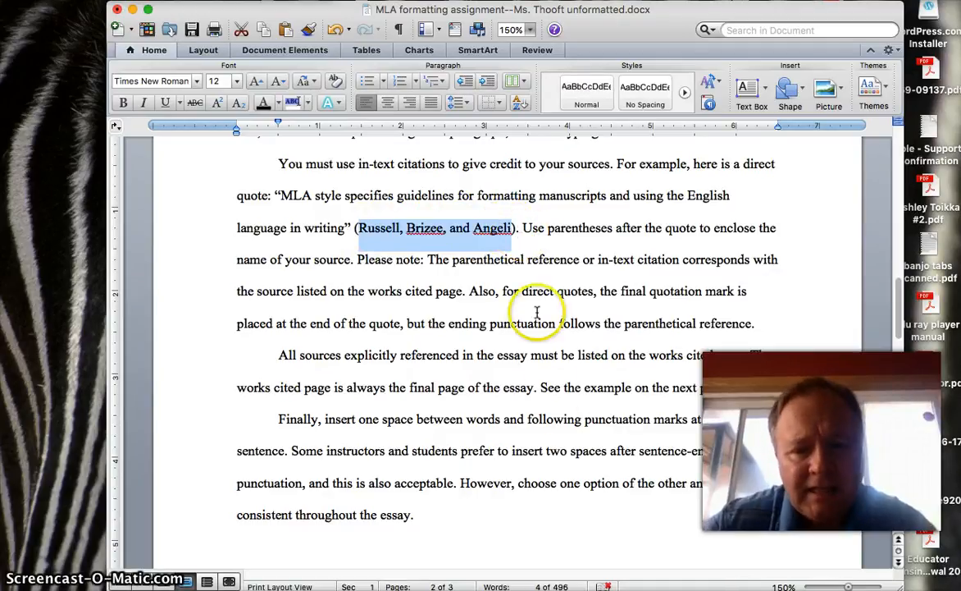
{"action": "scroll", "coordinate": [547, 402], "scroll_direction": "down", "scroll_amount": 1}
{"action": "scroll", "coordinate": [547, 402], "scroll_direction": "down", "scroll_amount": 3}
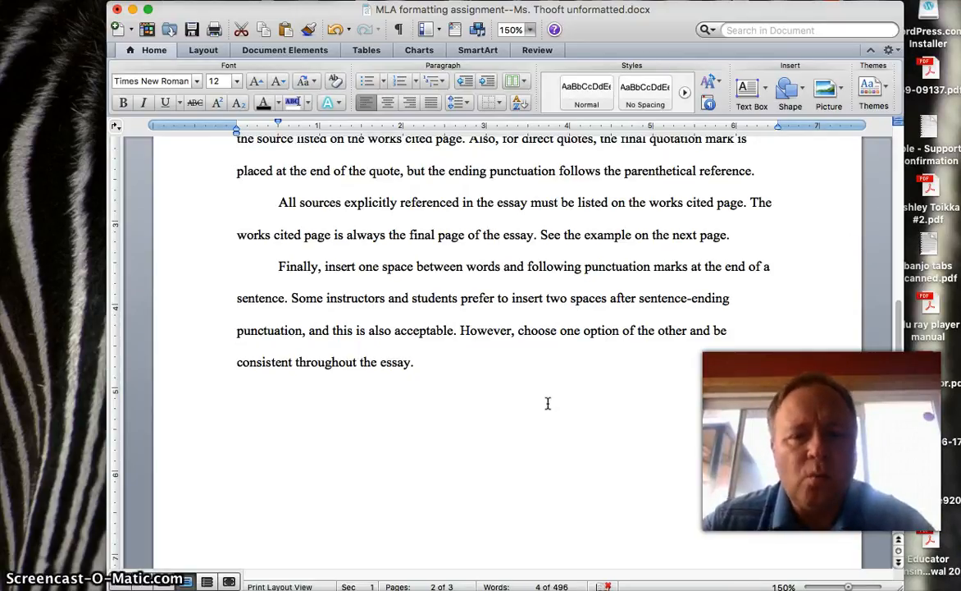
{"action": "left_click", "coordinate": [540, 234]}
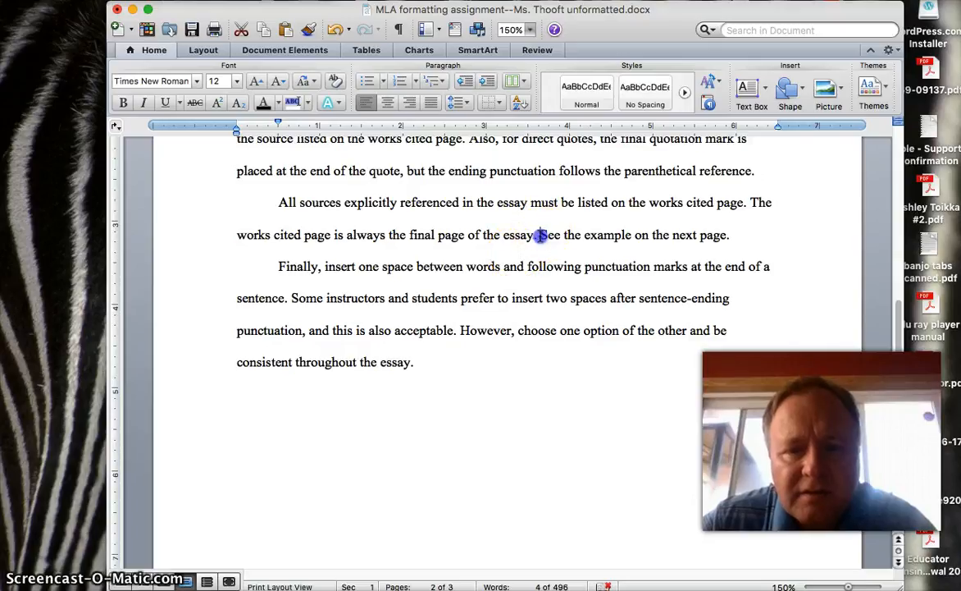
{"action": "left_click_drag", "start_coordinate": [539, 234], "coordinate": [529, 237]}
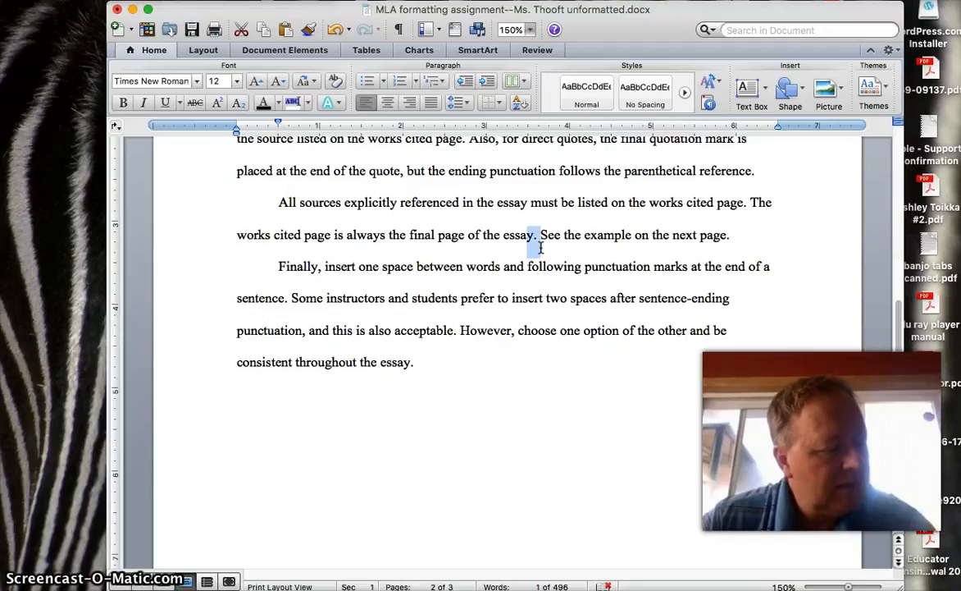
Step: Clear the selection after 'essay.' in the last body paragraph
{"action": "left_click", "coordinate": [545, 390]}
{"action": "scroll", "coordinate": [545, 389], "scroll_direction": "down", "scroll_amount": 5}
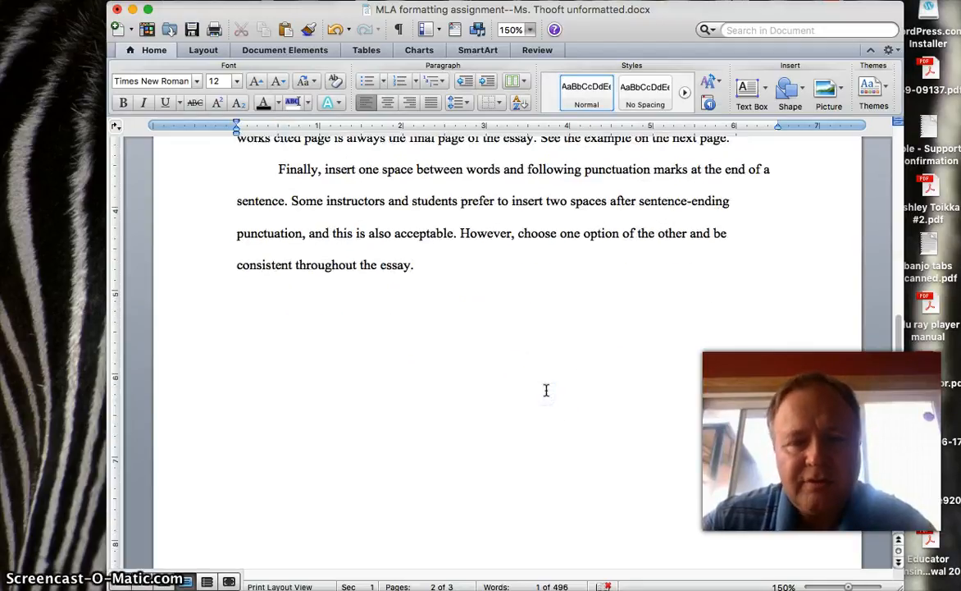
{"action": "scroll", "coordinate": [545, 390], "scroll_direction": "down", "scroll_amount": 5}
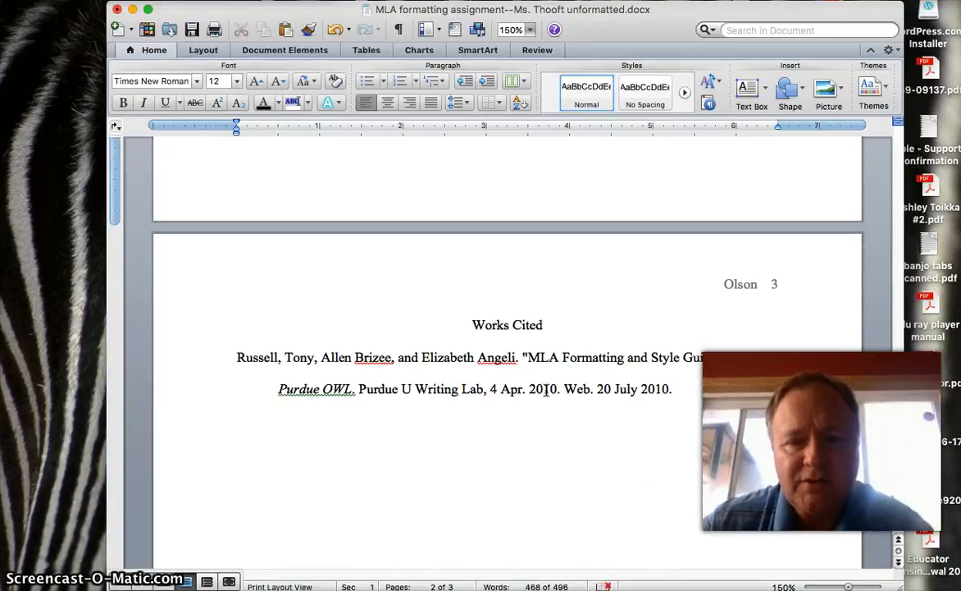
{"action": "scroll", "coordinate": [468, 344], "scroll_direction": "up", "scroll_amount": 10}
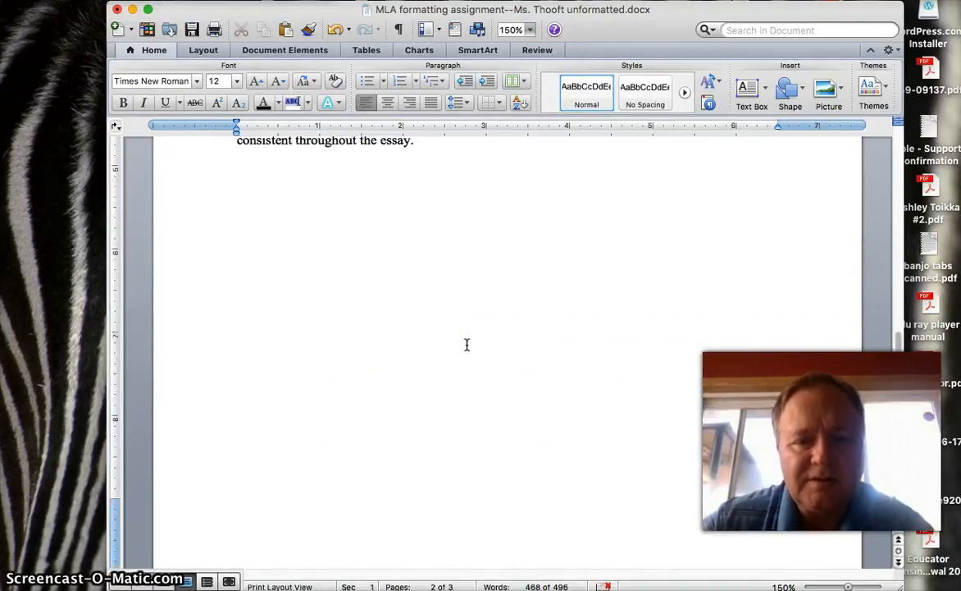
Step: Place the insertion point at the end of the essay and return to the Works Cited page
{"action": "left_click", "coordinate": [429, 204]}
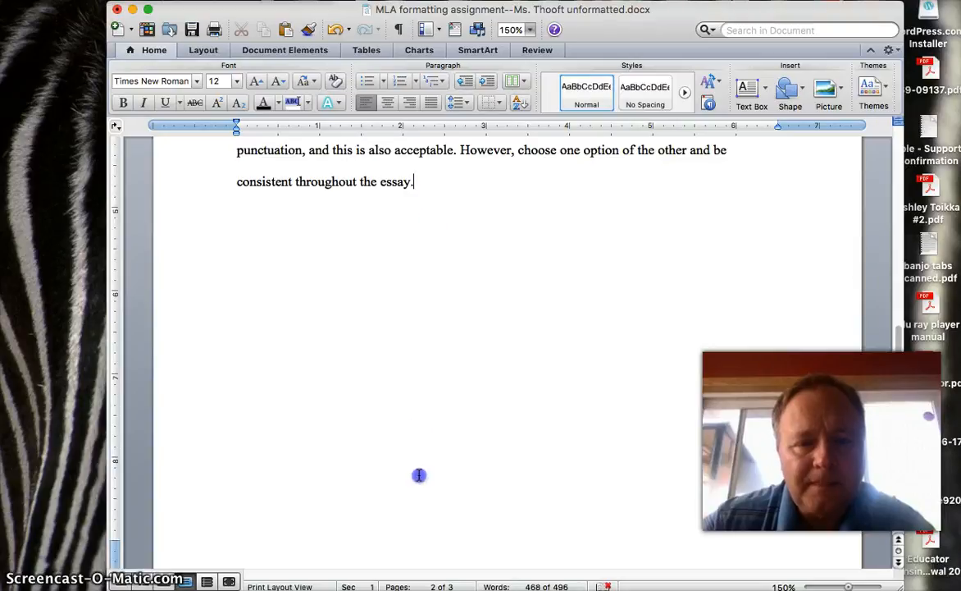
{"action": "mouse_move", "coordinate": [418, 189]}
{"action": "left_mouse_down"}
{"action": "mouse_move", "coordinate": [416, 302]}
{"action": "mouse_move", "coordinate": [433, 383]}
{"action": "left_mouse_up"}
{"action": "left_click", "coordinate": [474, 455]}
{"action": "scroll", "coordinate": [473, 453], "scroll_direction": "down", "scroll_amount": 3}
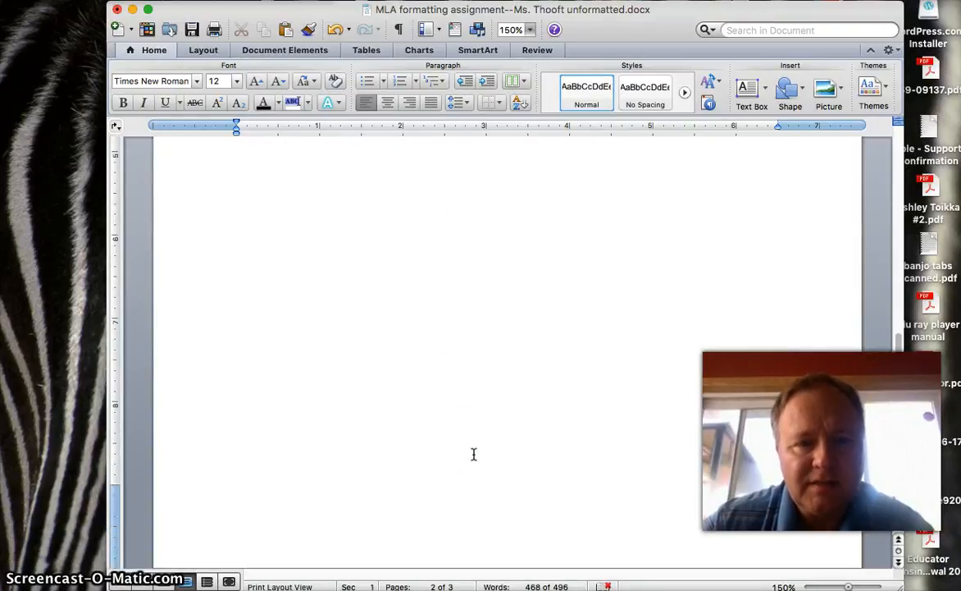
{"action": "scroll", "coordinate": [473, 455], "scroll_direction": "down", "scroll_amount": 5}
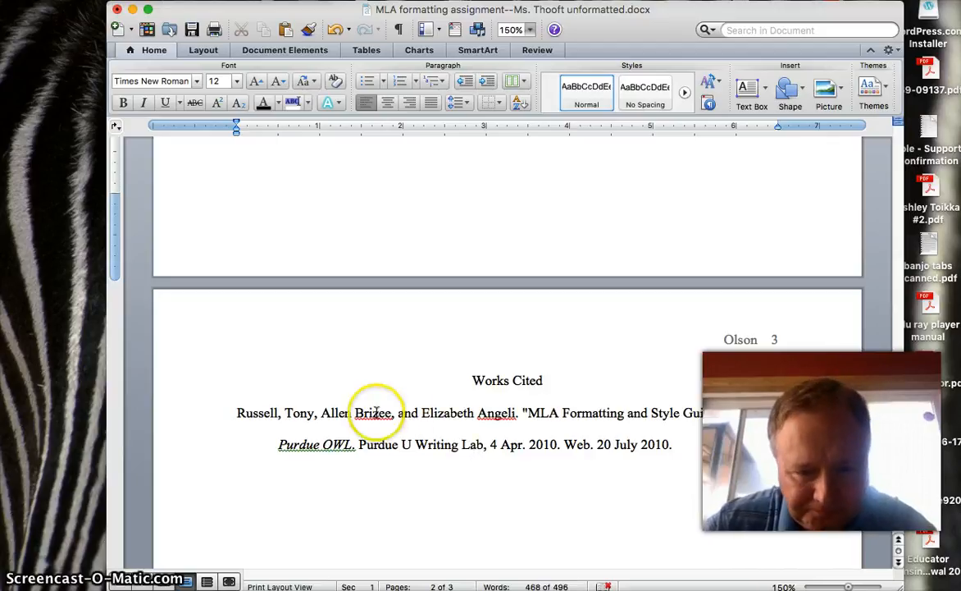
Step: Select the hanging-indented Works Cited entry, then return to the essay's final body paragraphs
{"action": "left_click_drag", "start_coordinate": [234, 413], "coordinate": [703, 457]}
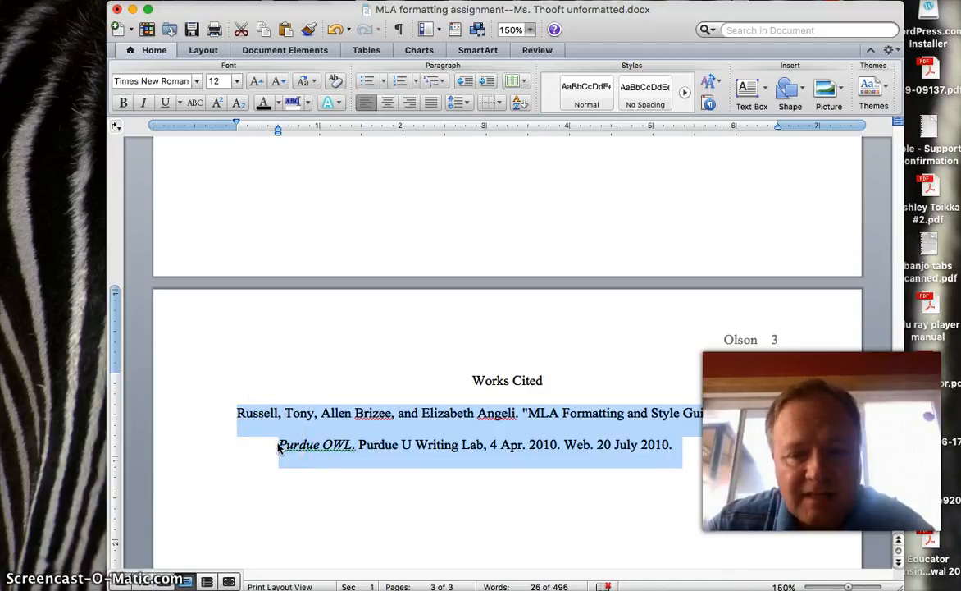
{"action": "left_click", "coordinate": [393, 487]}
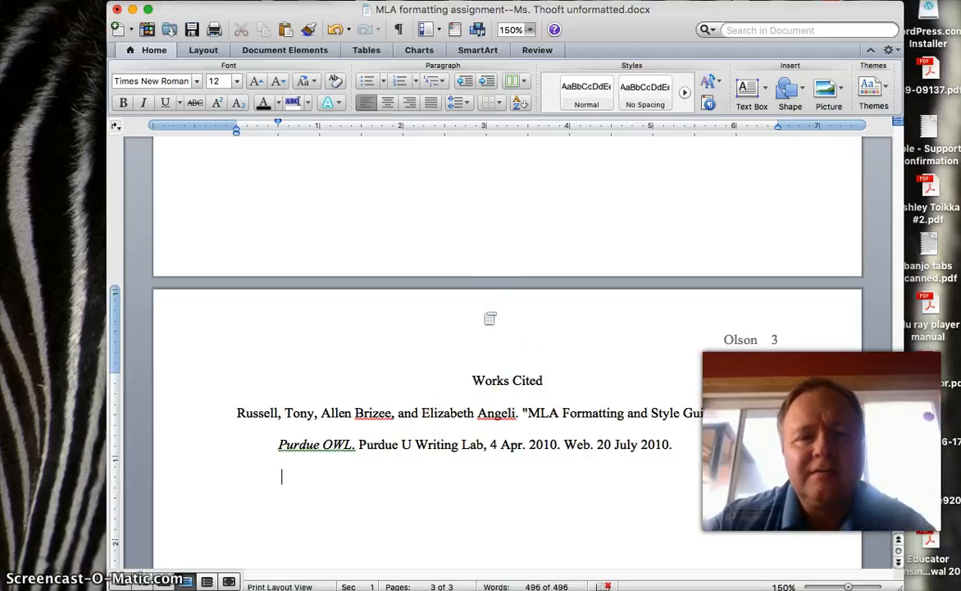
{"action": "scroll", "coordinate": [490, 318], "scroll_direction": "up", "scroll_amount": 5}
{"action": "scroll", "coordinate": [490, 318], "scroll_direction": "up", "scroll_amount": 20}
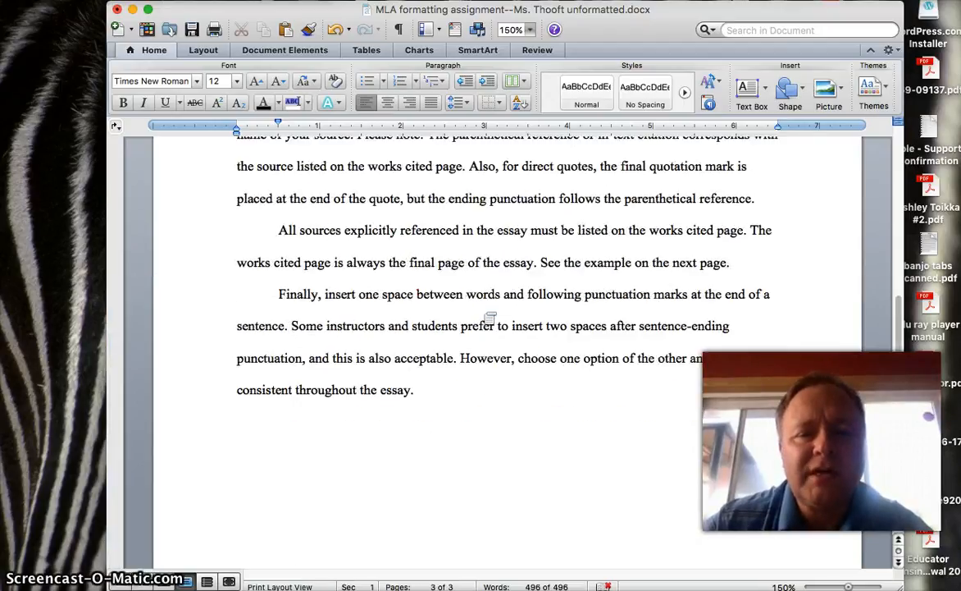